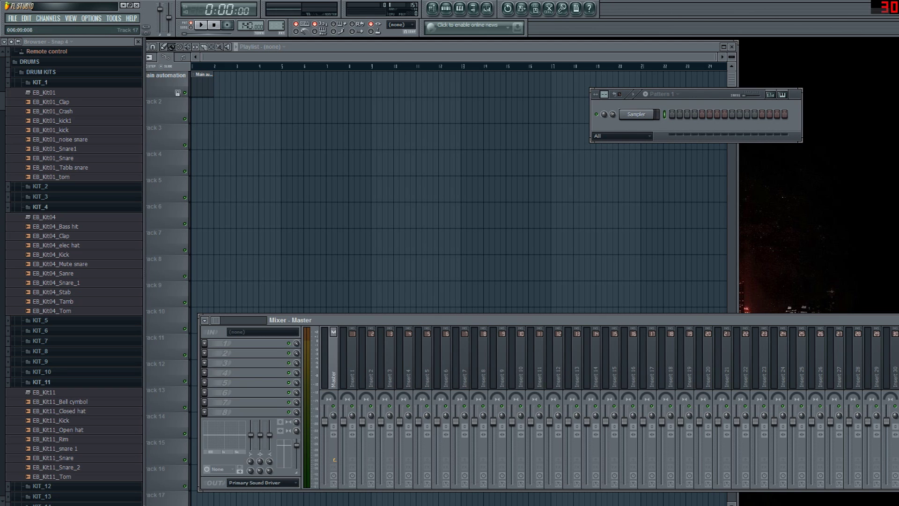
Switch to Fraps, choose 30 fps movie capture, disable hiding the mouse cursor in video, and minimize the Fraps window
key("super")
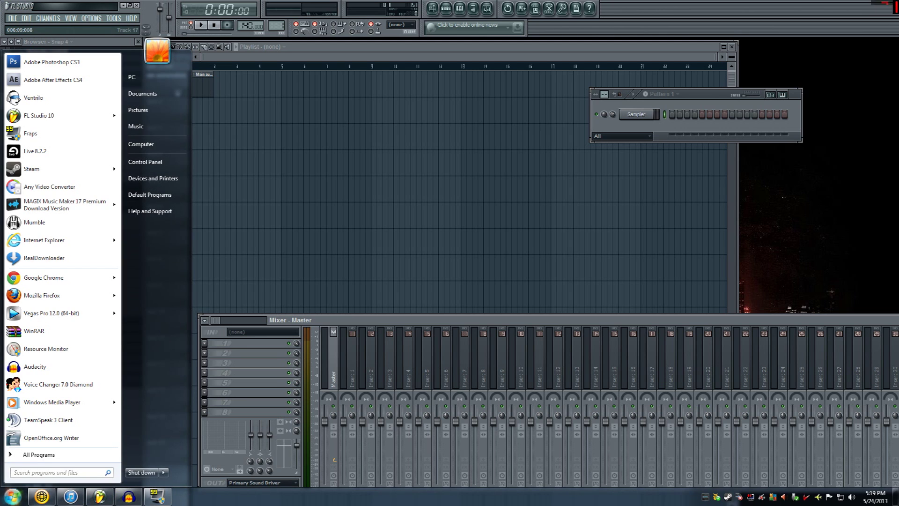
left_click(157, 495)
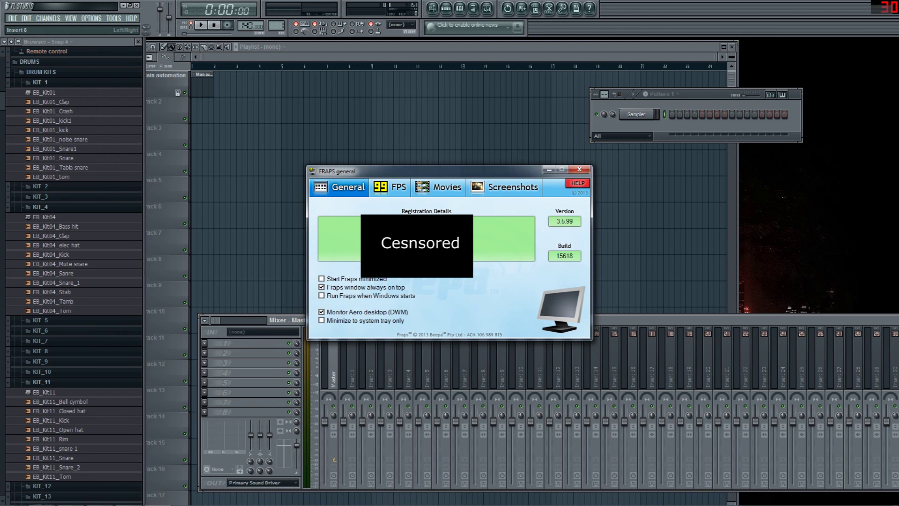
left_click(391, 187)
left_click(440, 186)
left_click(334, 293)
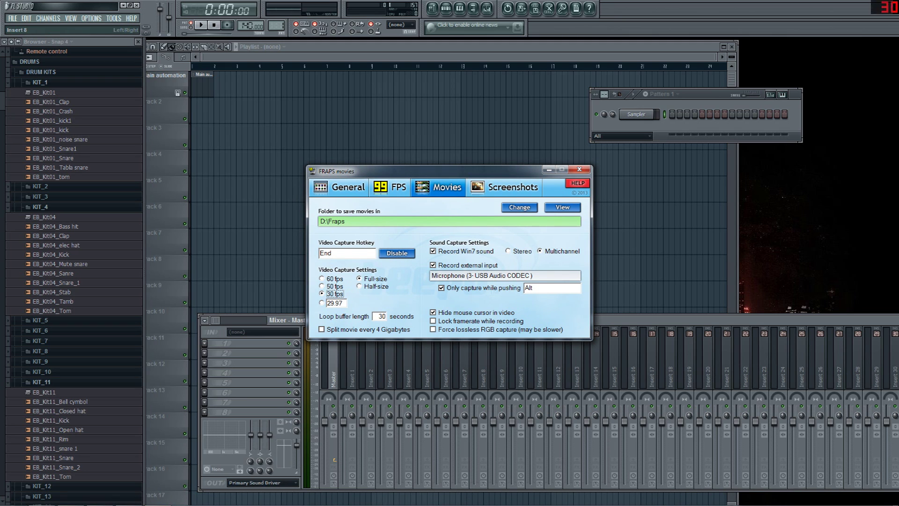
left_click(433, 312)
left_click(549, 170)
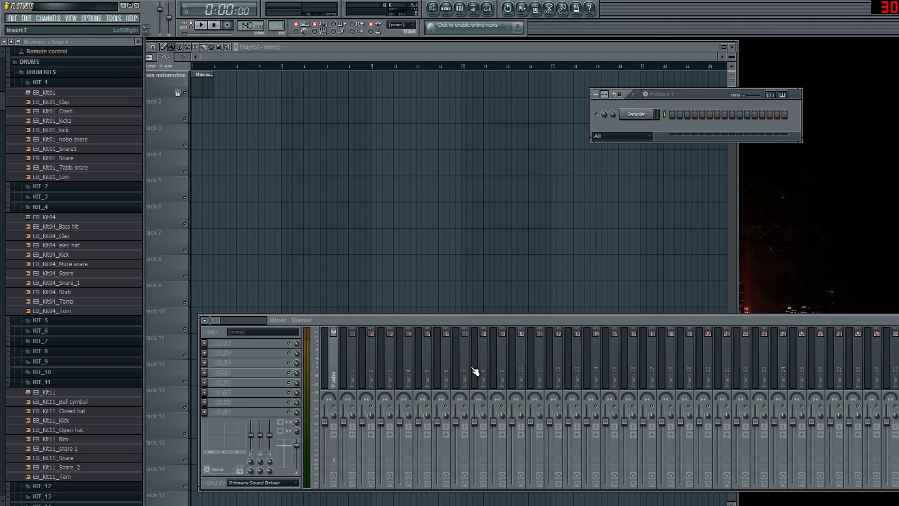
left_click(506, 378)
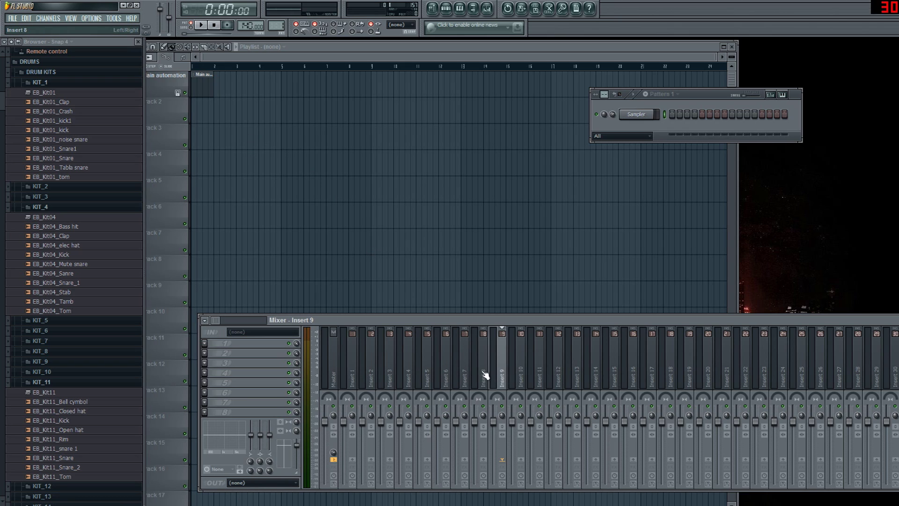
left_click(485, 375)
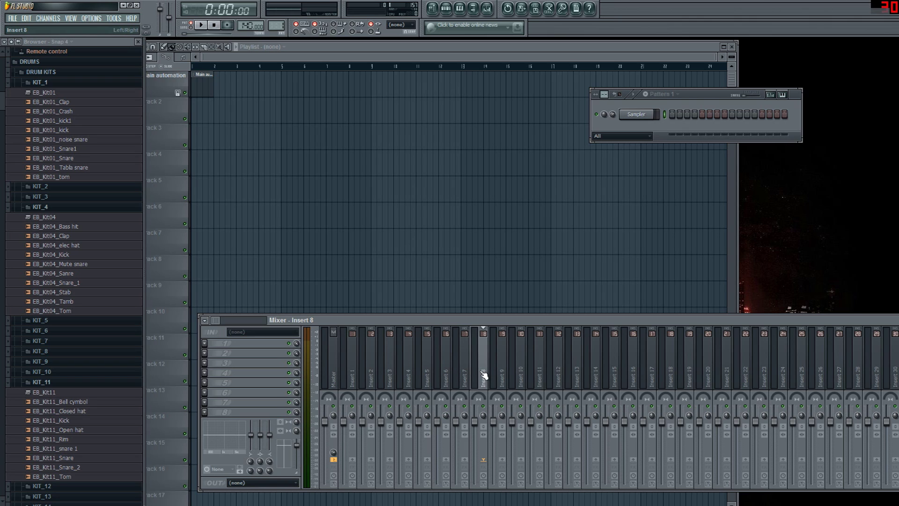
double_click(484, 375)
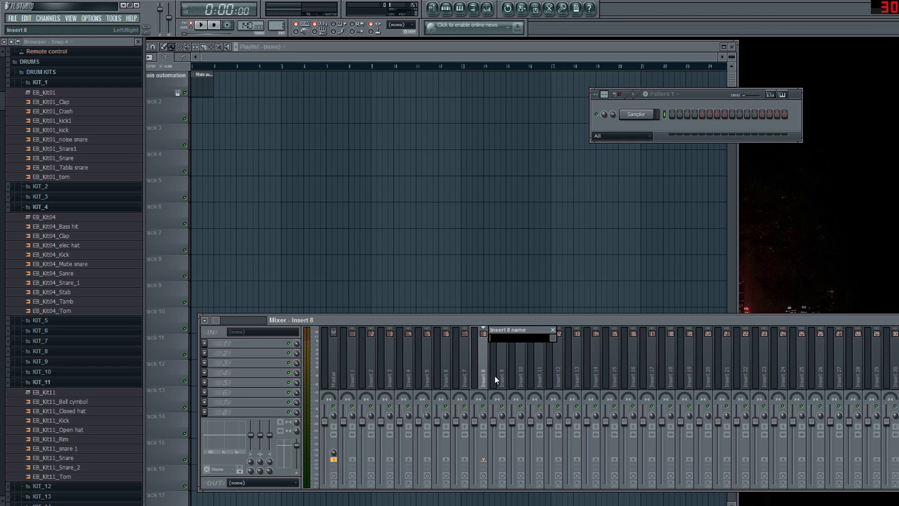
Name mixer track Insert 1 "Song" and Insert 5 "Low"
left_click(350, 369)
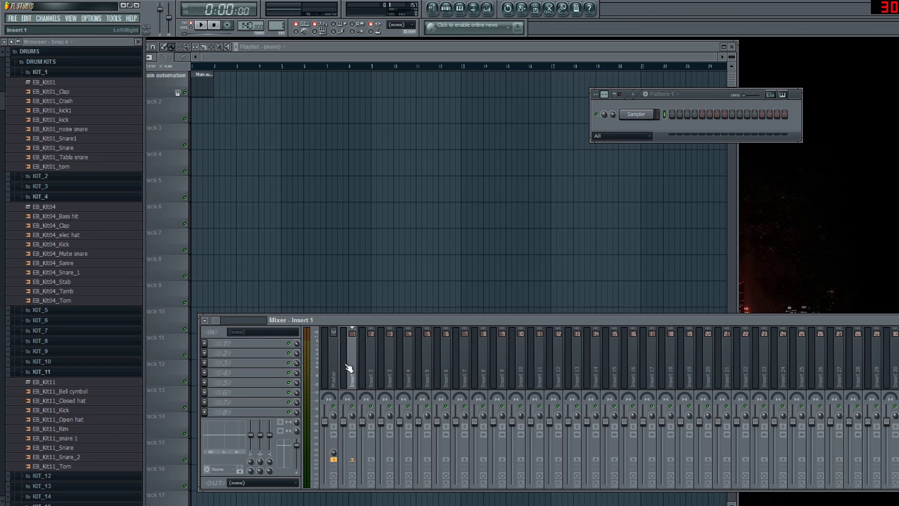
double_click(349, 369)
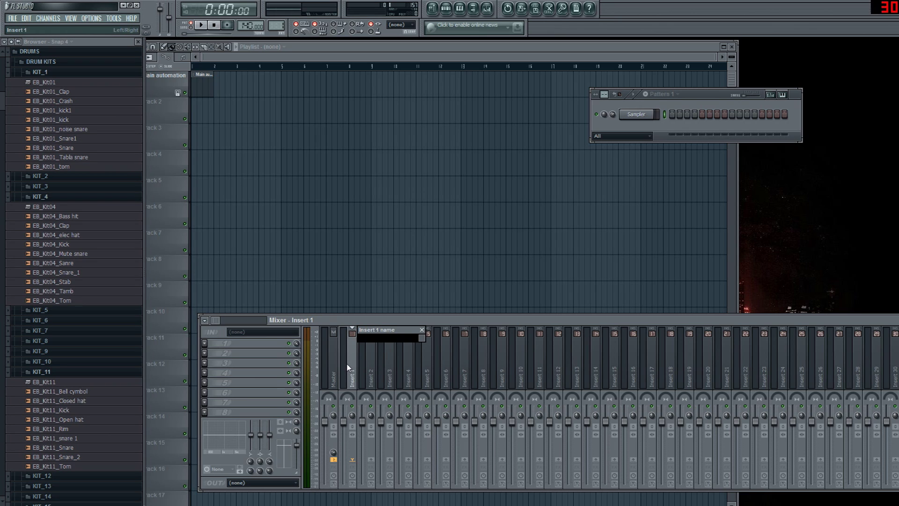
key("Return")
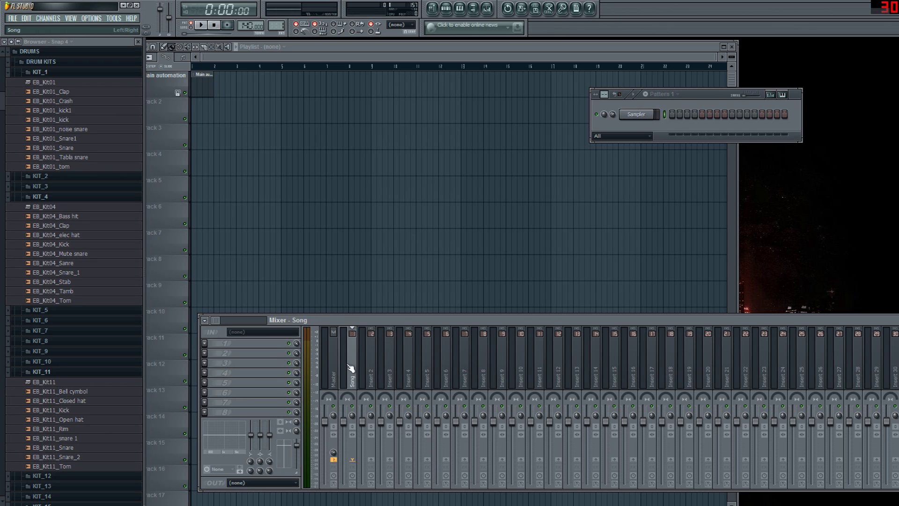
left_click(426, 372)
double_click(425, 372)
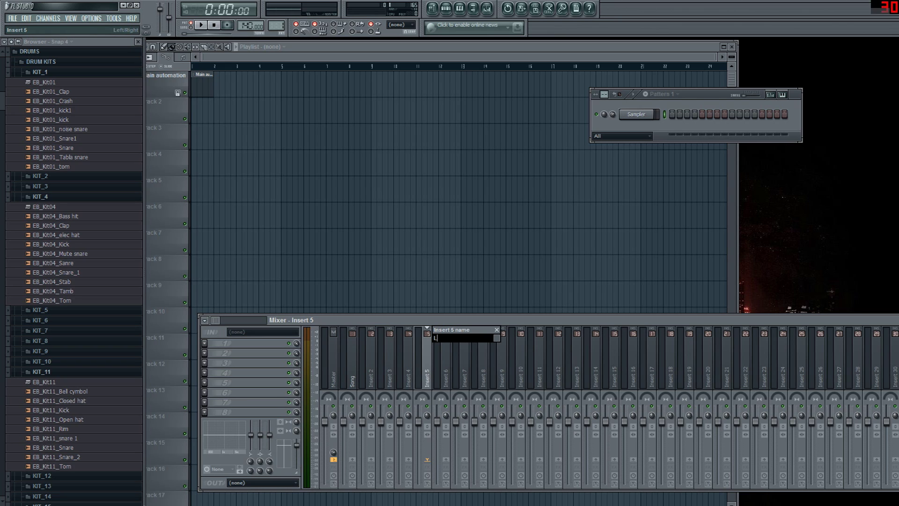
key("Return")
Name mixer track Insert 6 "Mid" and Insert 7 "High"
double_click(442, 361)
type("Midd")
key("Return")
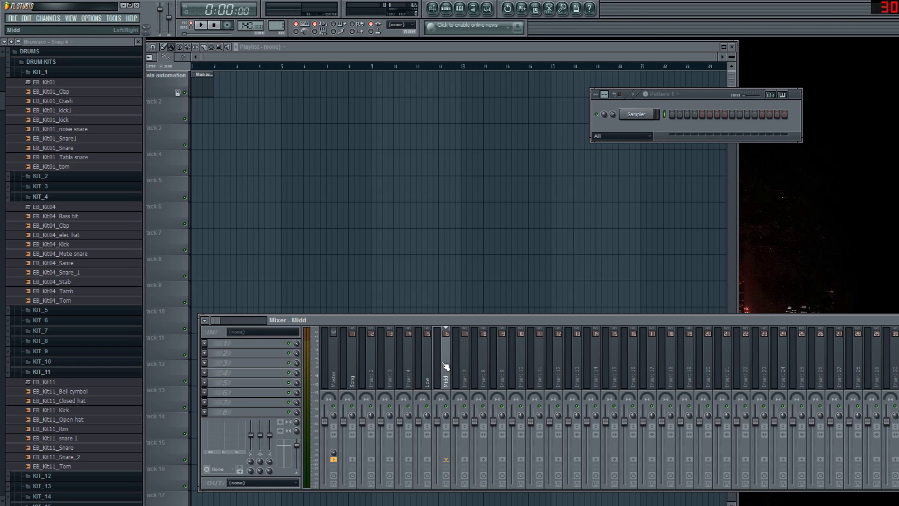
double_click(444, 366)
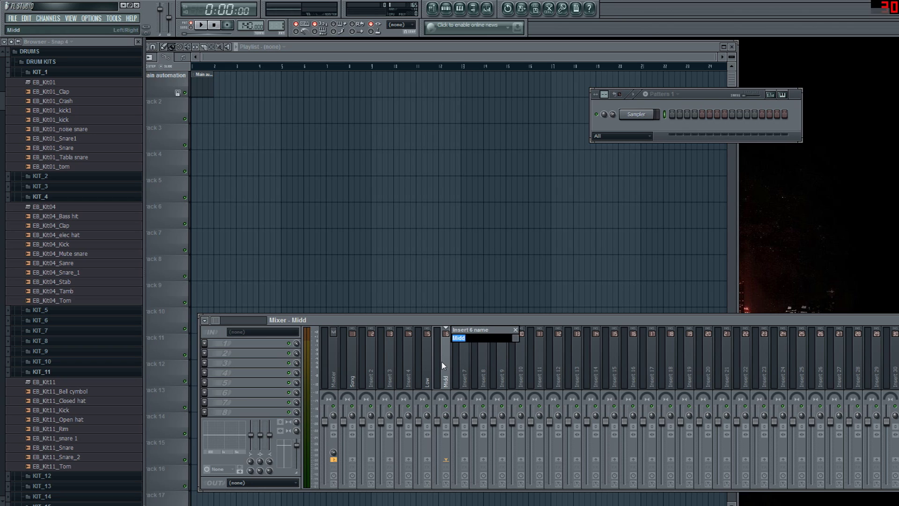
type("Mid")
key("Return")
double_click(452, 364)
type("High")
key("Return")
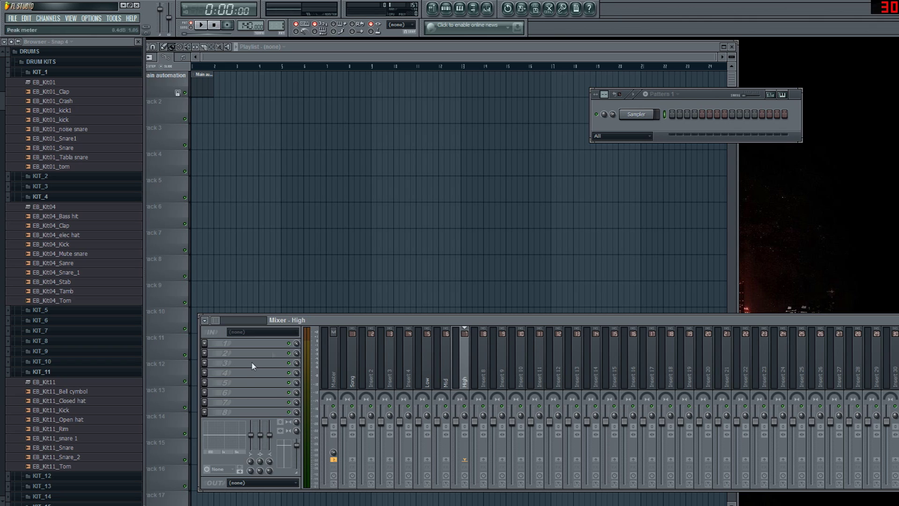
Shrink the program window to reach the desktop, add the "dnb marcus" audio file to playlist track 4, and maximize the window again
left_click(350, 365)
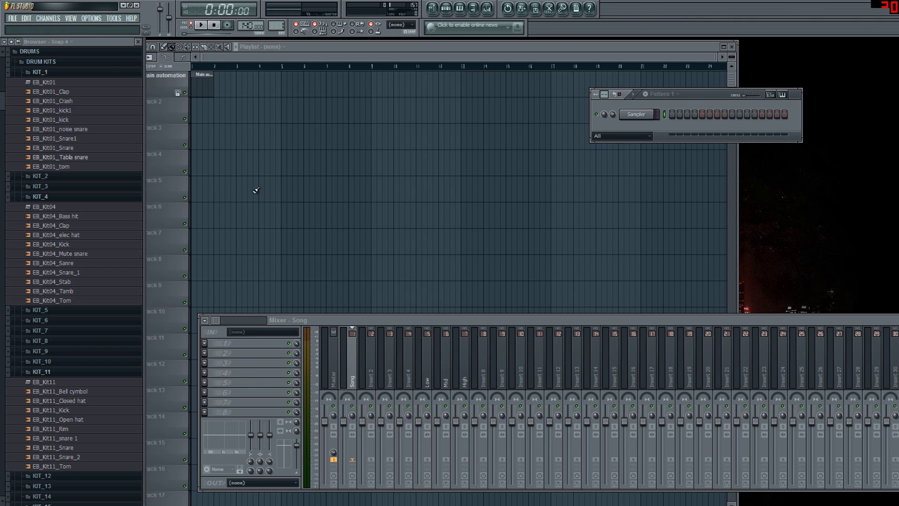
left_click(136, 6)
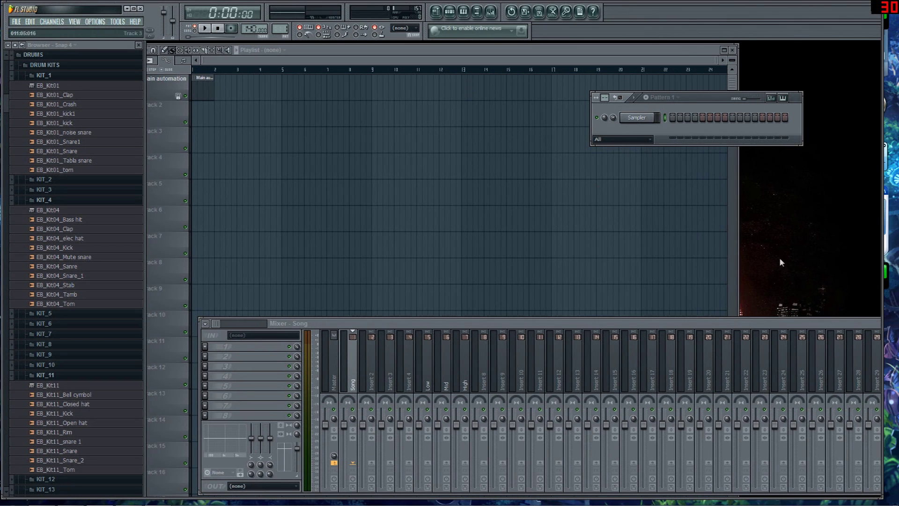
left_click_drag(880, 498, 522, 372)
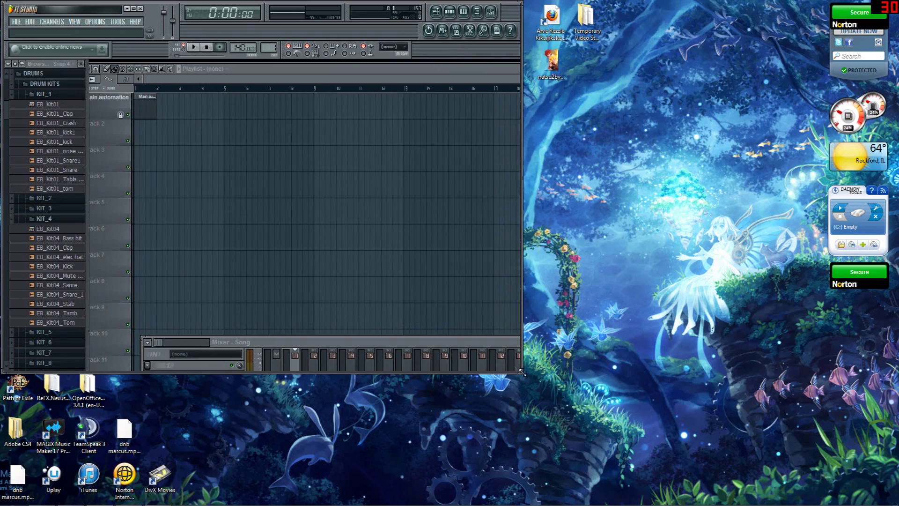
left_click_drag(78, 16, 256, 57)
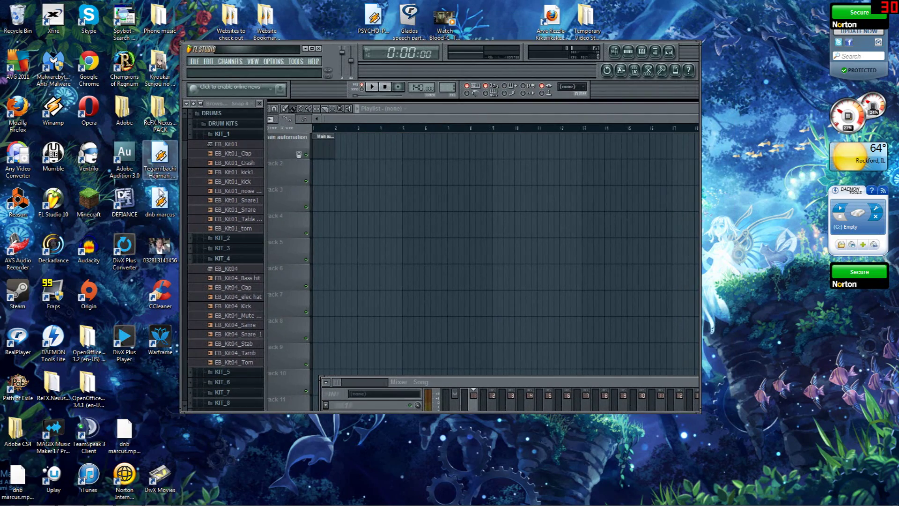
left_click_drag(162, 195, 276, 206)
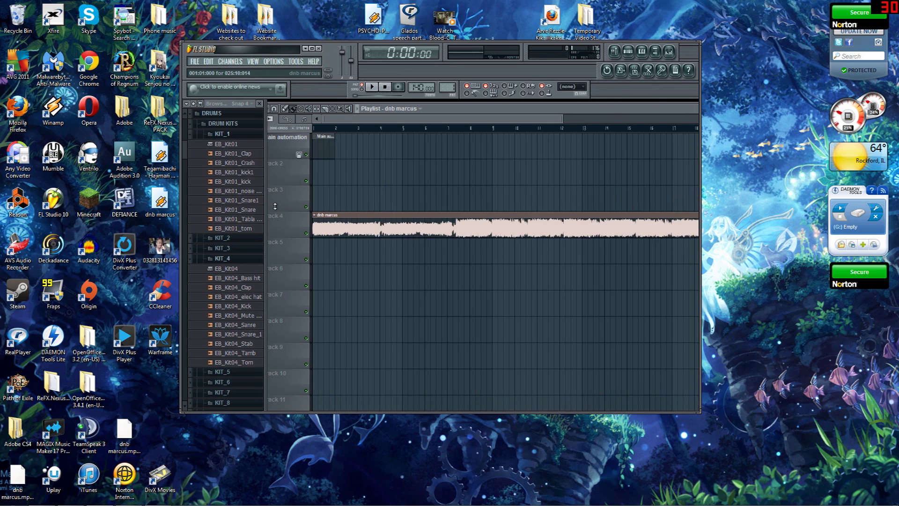
left_click_drag(286, 50, 110, 9)
left_click(142, 8)
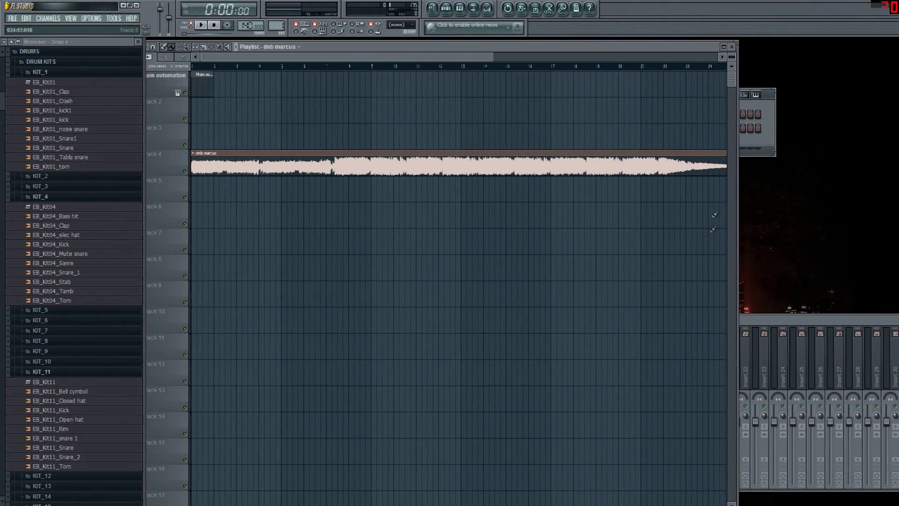
Open the dnb marcus channel settings beside the playlist and route the channel to the mixer's Song track
left_click(769, 146)
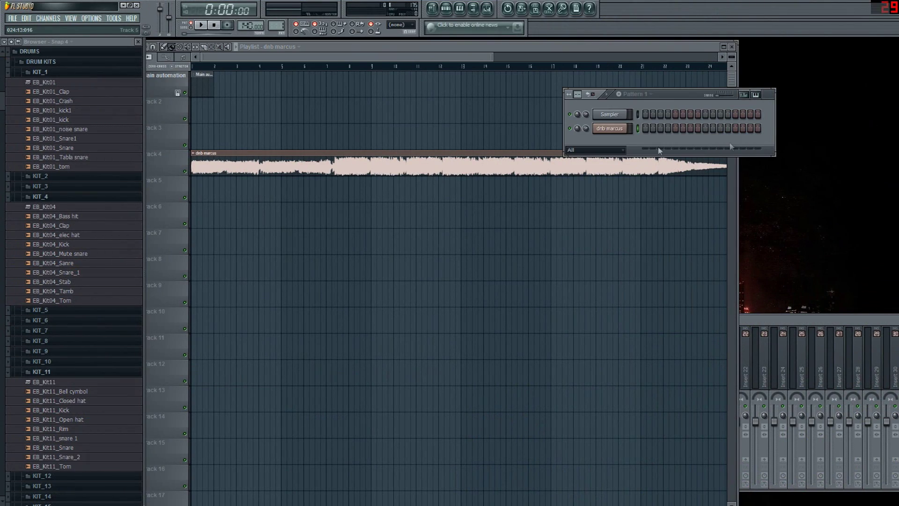
left_click(607, 131)
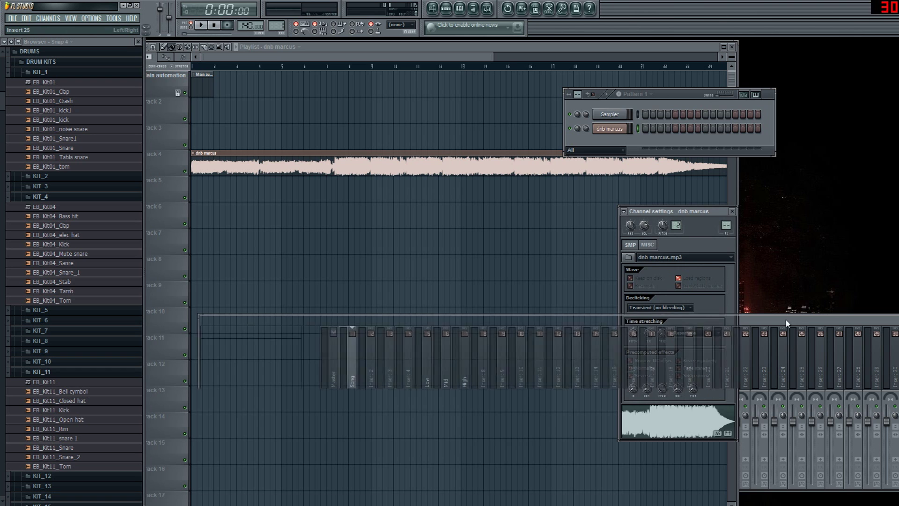
left_click(786, 323)
left_click_drag(670, 215, 792, 92)
scroll(847, 102, "up", 2)
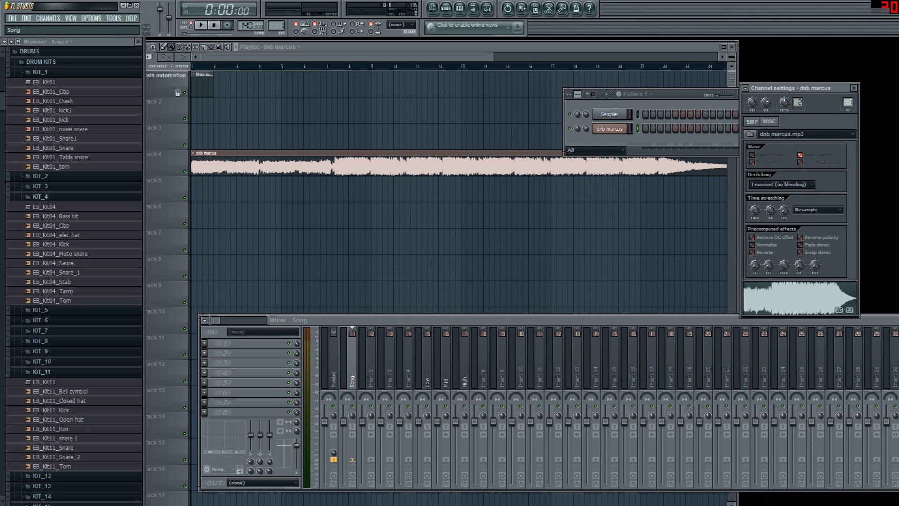
left_click(352, 361)
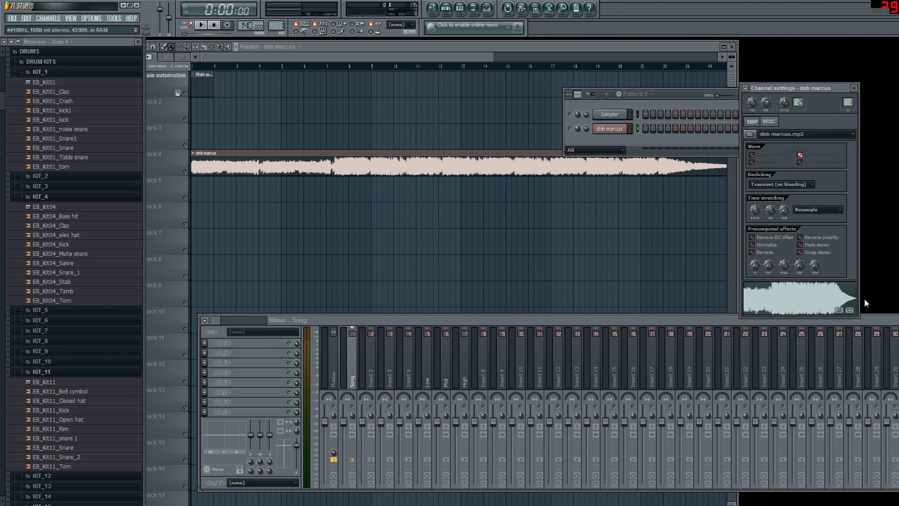
Reposition the mixer, disconnect the Song track from Master, and send it to the Low, Mid and High tracks instead
left_click_drag(425, 323, 381, 338)
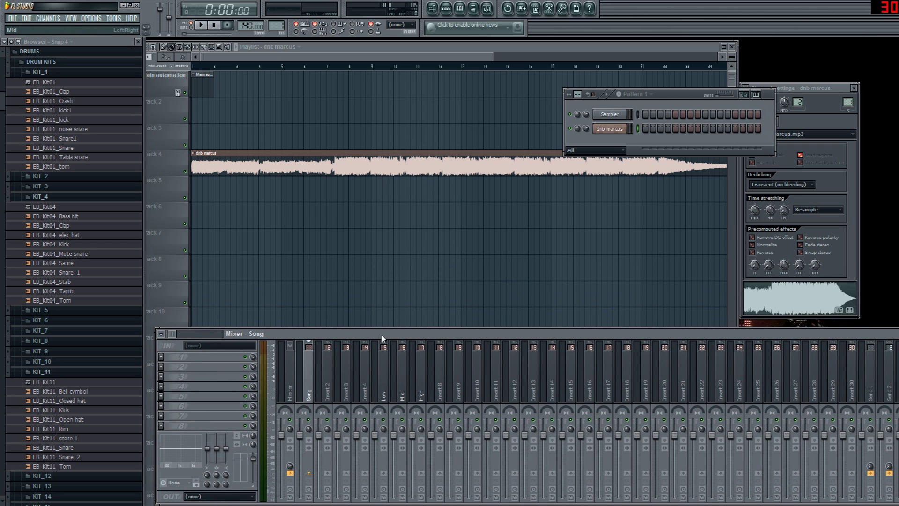
mouse_move(381, 338)
left_mouse_down()
mouse_move(378, 323)
mouse_move(378, 337)
left_mouse_up()
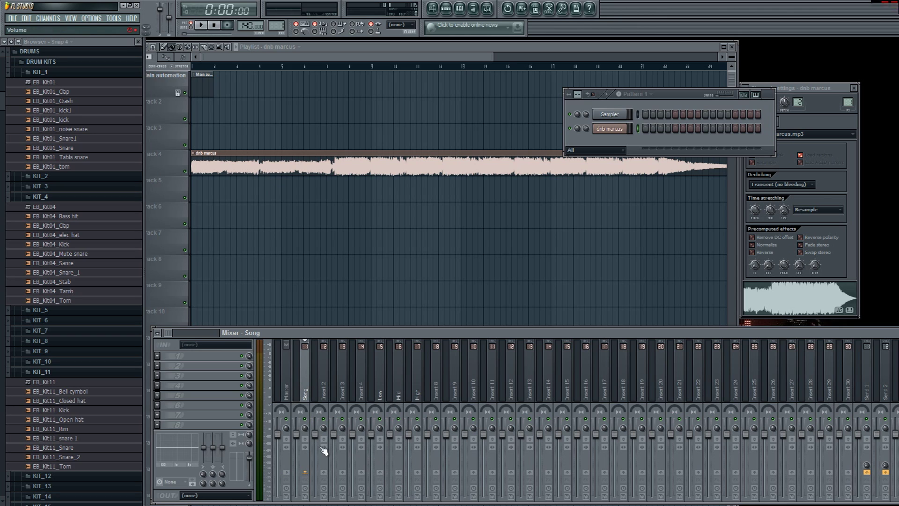
left_click(381, 474)
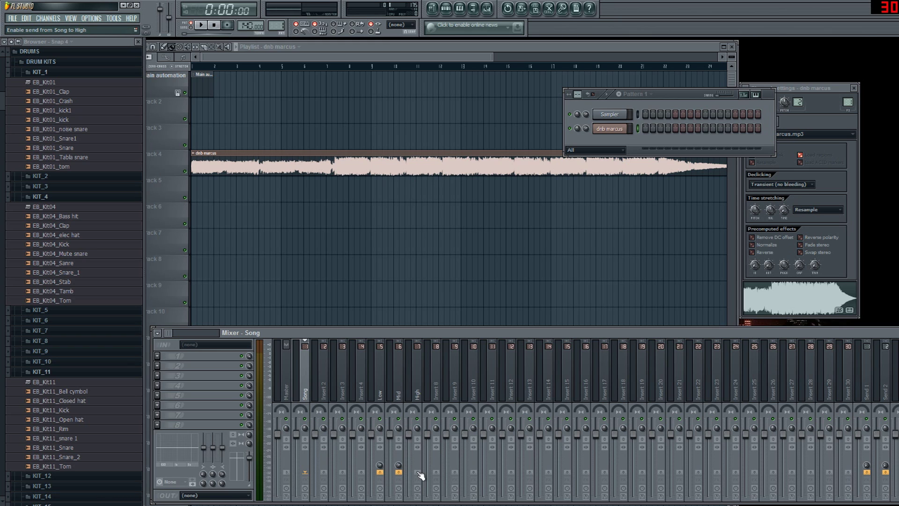
Examine the mixer routing of the Song, Low, Mid, High and Master tracks
left_click(380, 370)
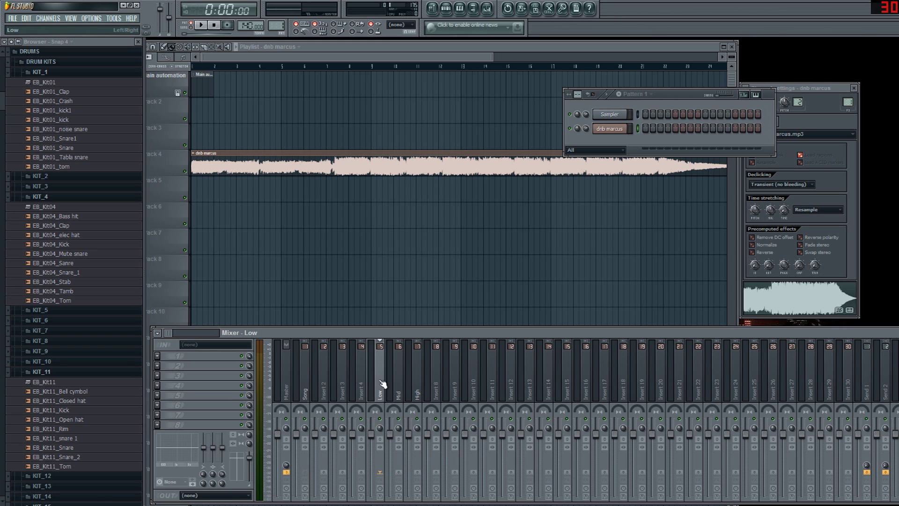
left_click(158, 356)
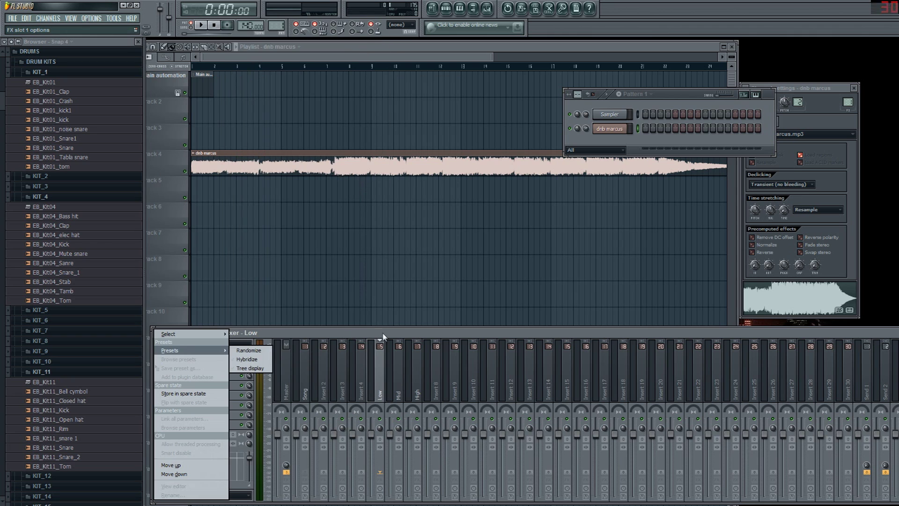
left_click(376, 370)
left_click(390, 376)
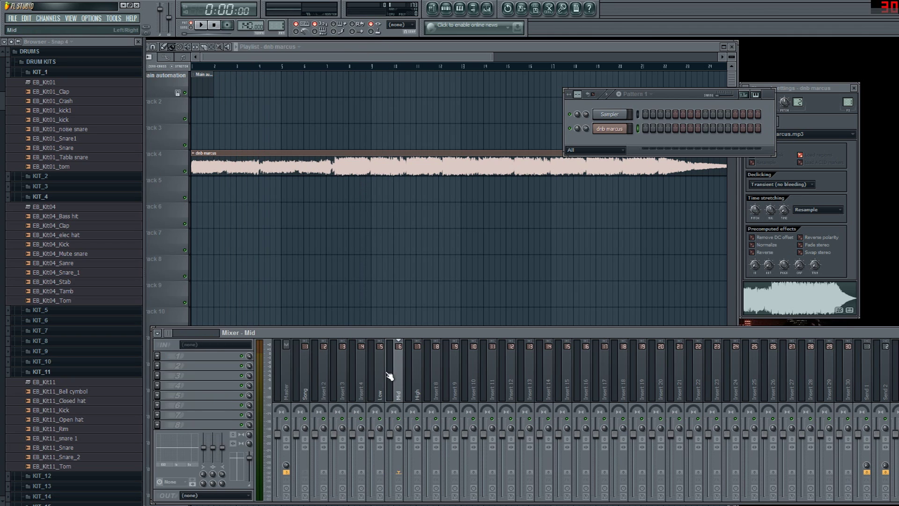
left_click(303, 378)
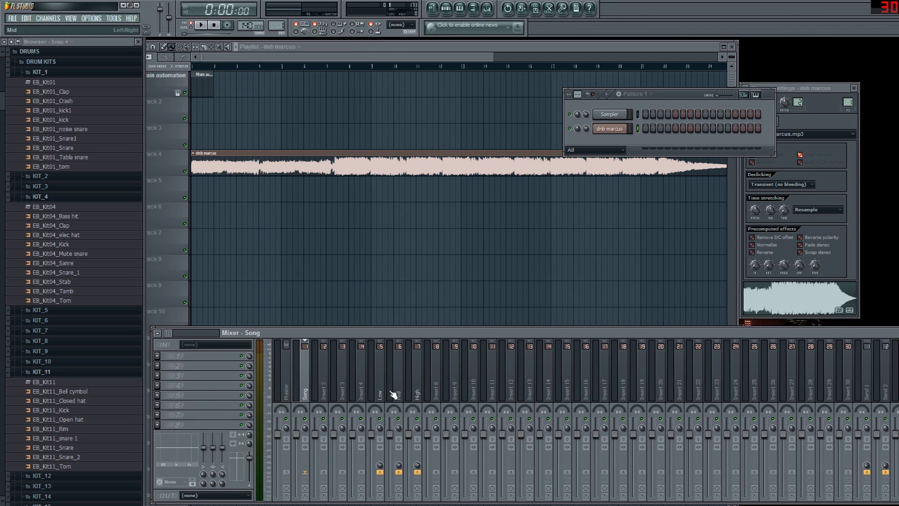
left_click(388, 395)
left_click(397, 393)
left_click(415, 393)
left_click(284, 398)
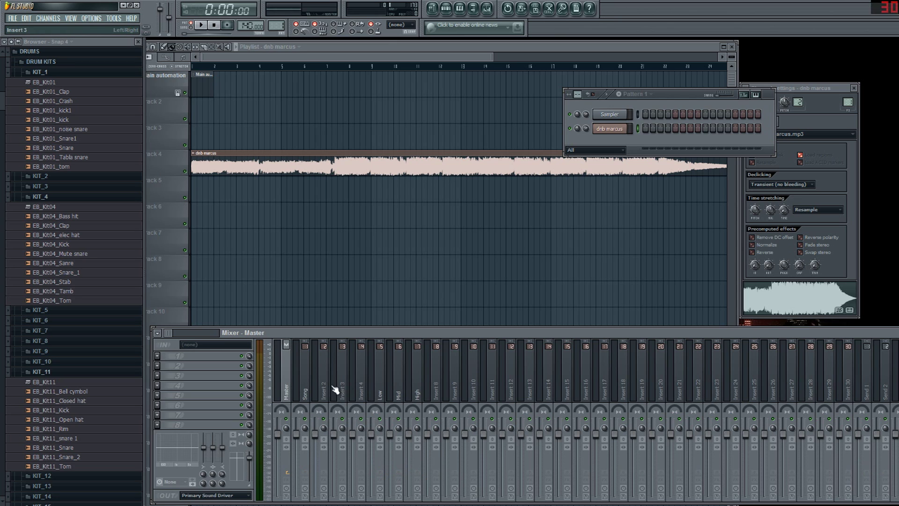
left_click(300, 390)
Add Fruity Multiband Compressor to the first effect slot of the Low mixer track and place its window above the mixer
left_click(382, 379)
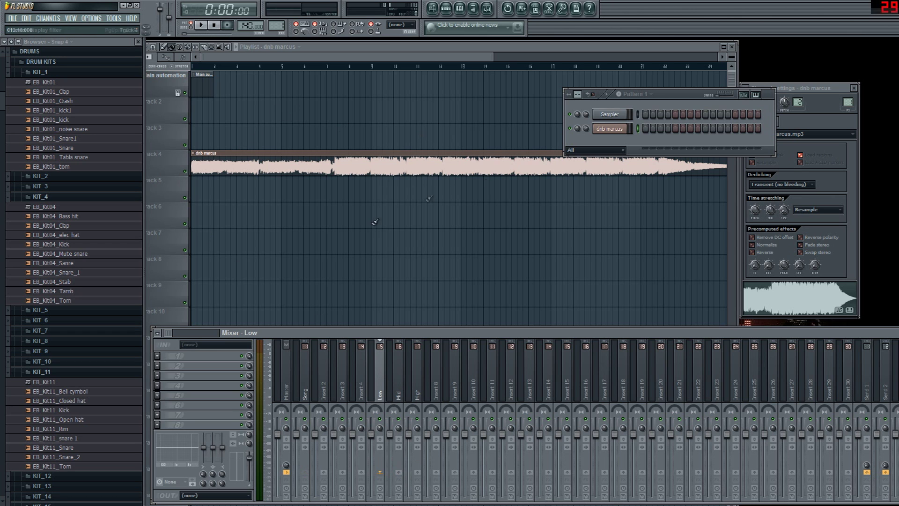
left_click_drag(288, 334, 293, 236)
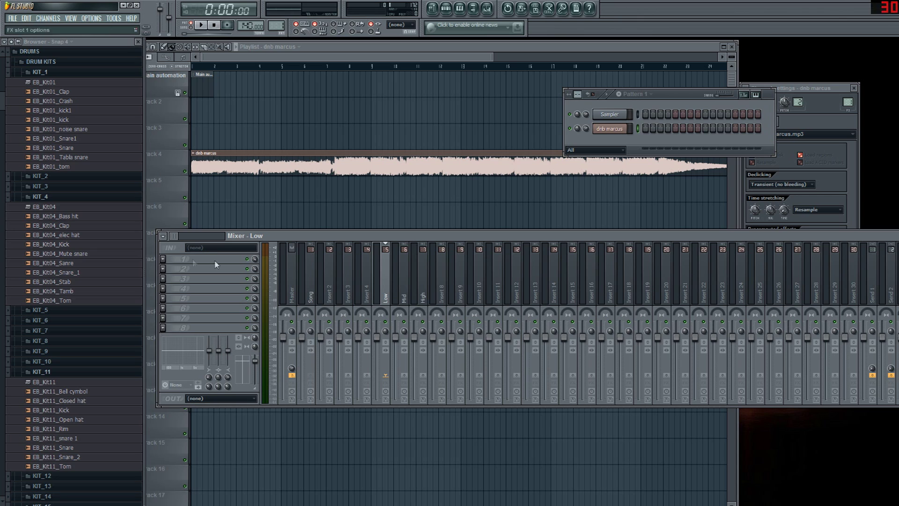
left_click(419, 280)
left_click(381, 281)
left_click(163, 259)
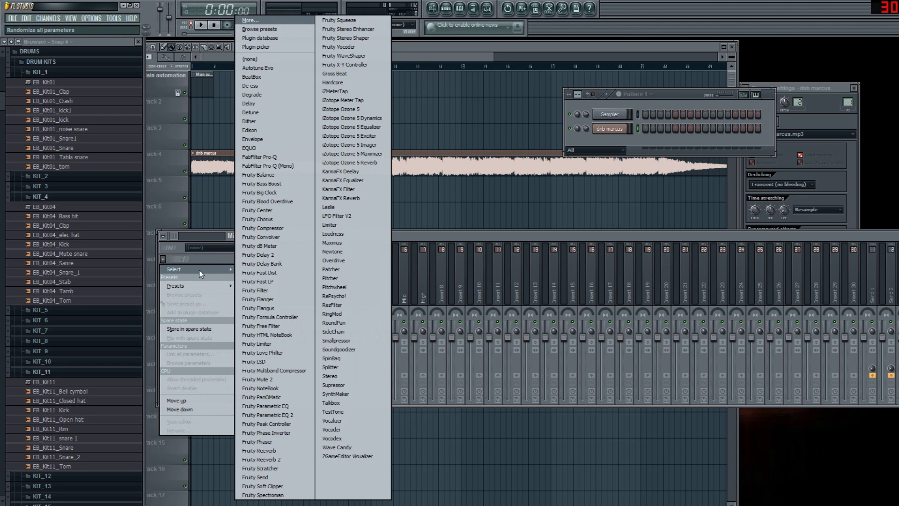
left_click(294, 370)
left_click_drag(276, 104, 260, 70)
Add Fruity Multiband Compressor to the Mid track's first effect slot and place its window beneath the Low compressor
left_click(401, 293)
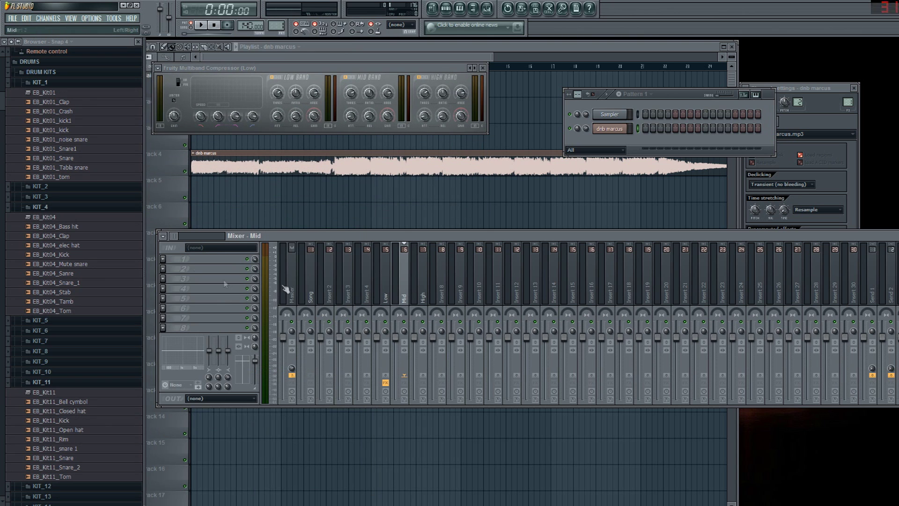
left_click(170, 260)
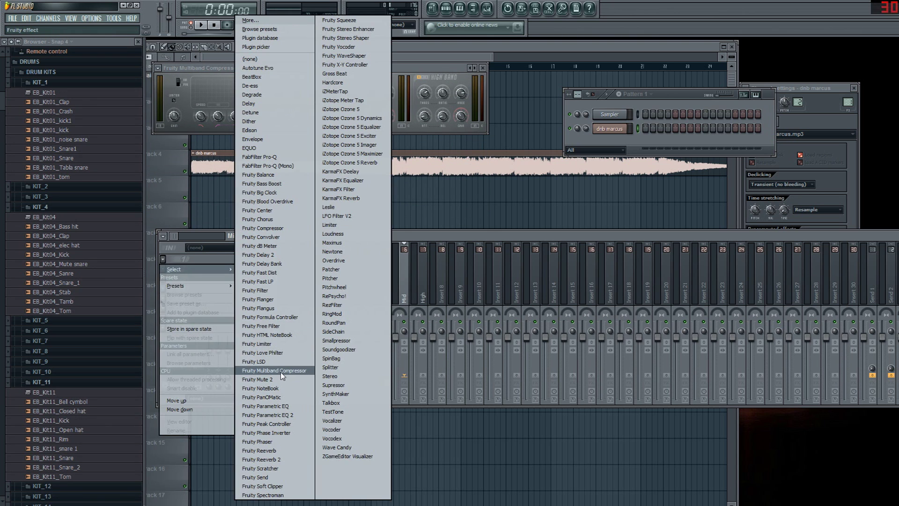
left_click(282, 375)
left_click_drag(242, 71, 242, 142)
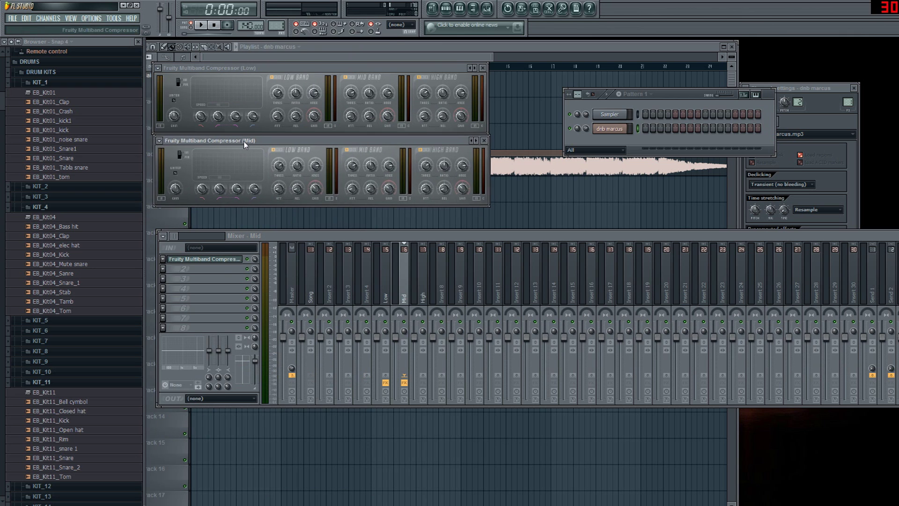
Add Fruity Multiband Compressor to the High track's first effect slot and line up its window beneath the Mid compressor
left_click(421, 288)
left_click(163, 260)
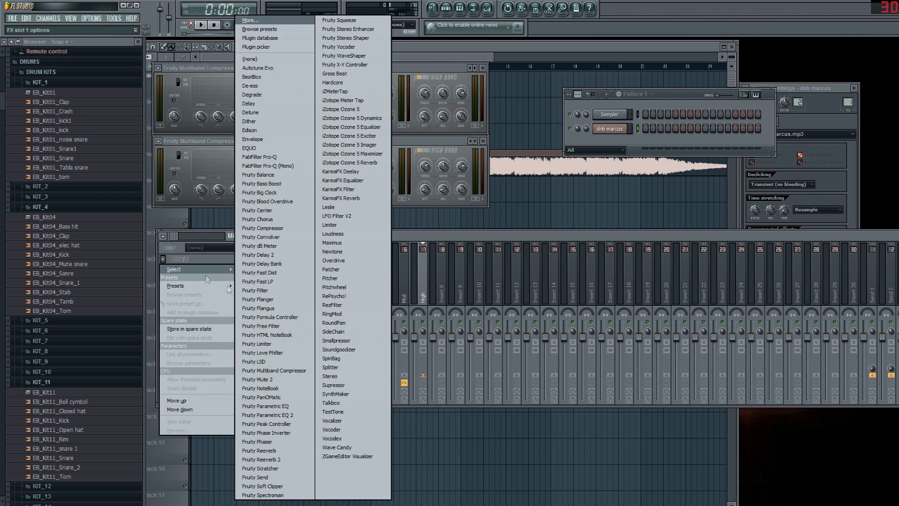
left_click(289, 370)
left_click_drag(315, 237, 306, 357)
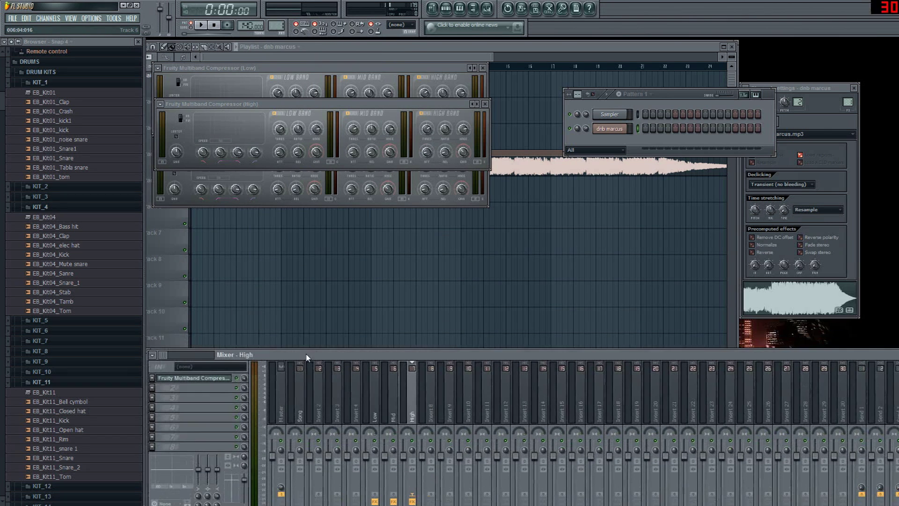
left_click_drag(283, 104, 287, 220)
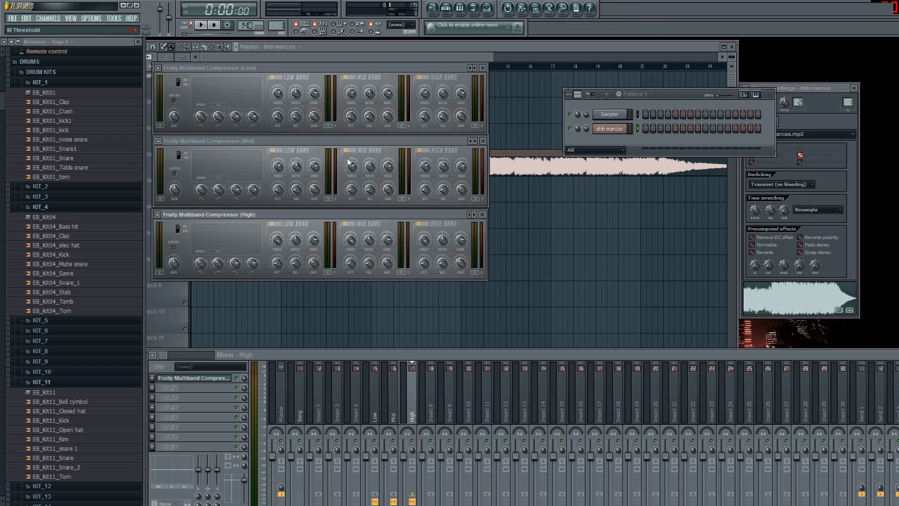
Mute the mid and high bands in the Low compressor, and the low and high bands in the Mid compressor
left_click(353, 171)
left_click(282, 96)
left_click(289, 167)
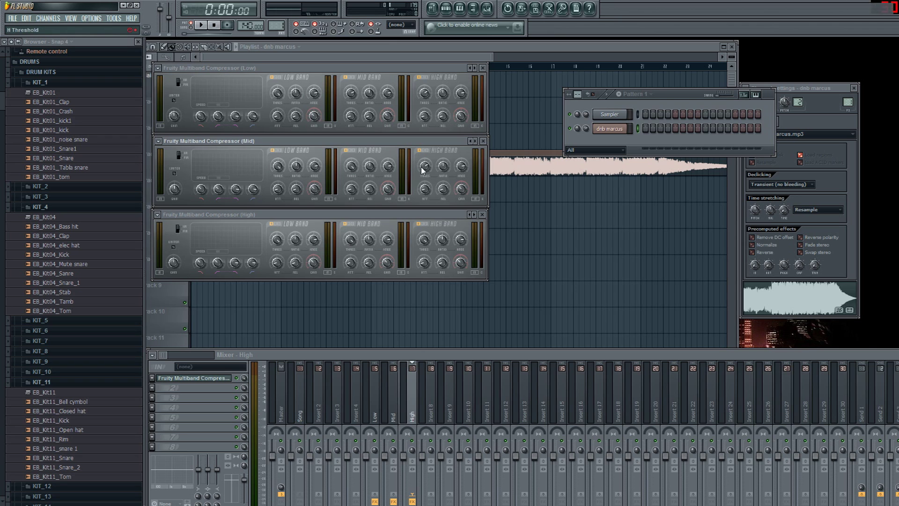
left_click(363, 111)
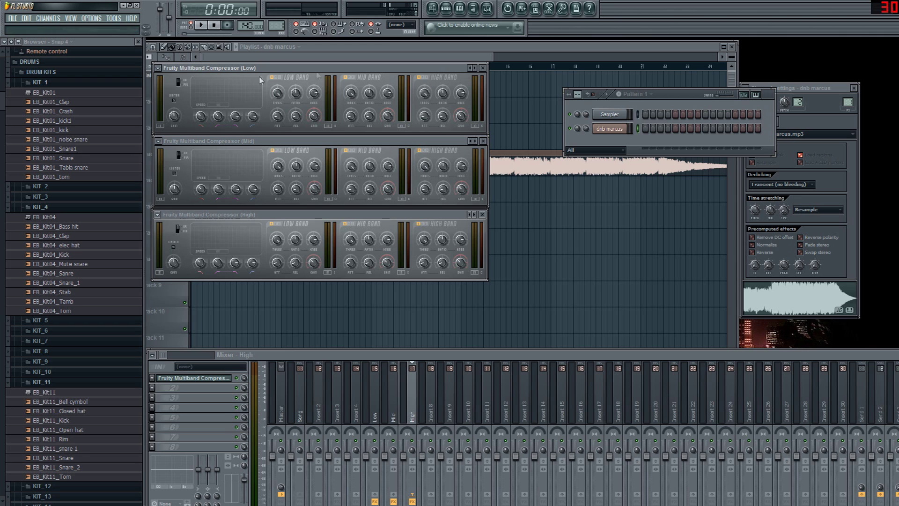
left_click_drag(309, 79, 303, 69)
left_click_drag(306, 66, 307, 68)
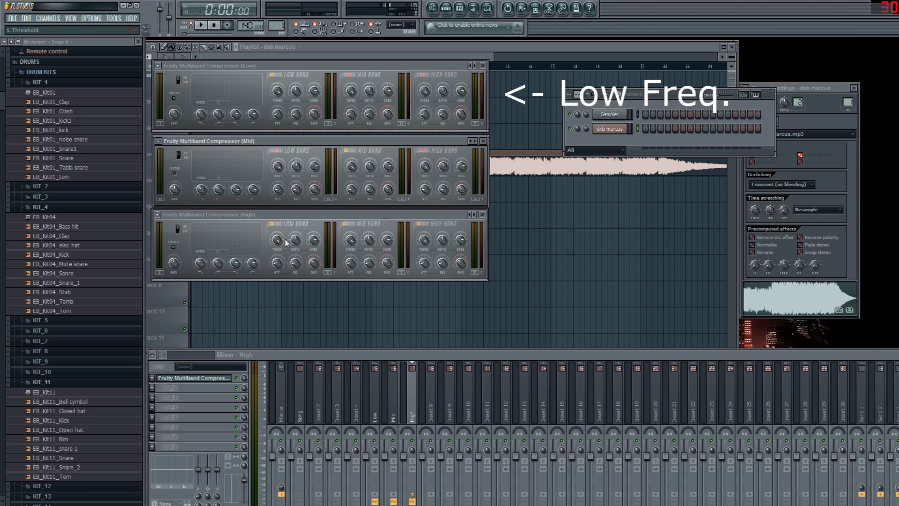
Mute the low and mid bands in the High compressor so only its high band passes
mouse_move(287, 215)
left_mouse_down()
mouse_move(303, 225)
mouse_move(284, 224)
left_mouse_up()
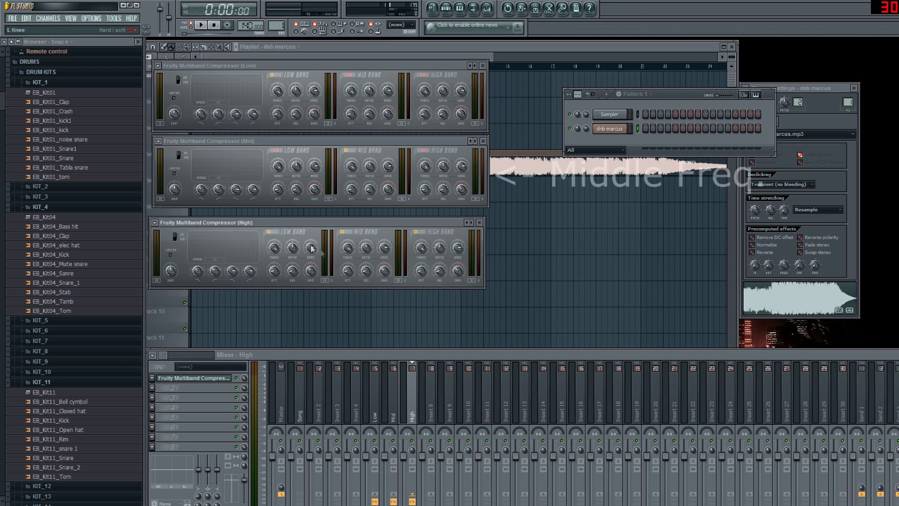
left_click(270, 232)
left_click(348, 233)
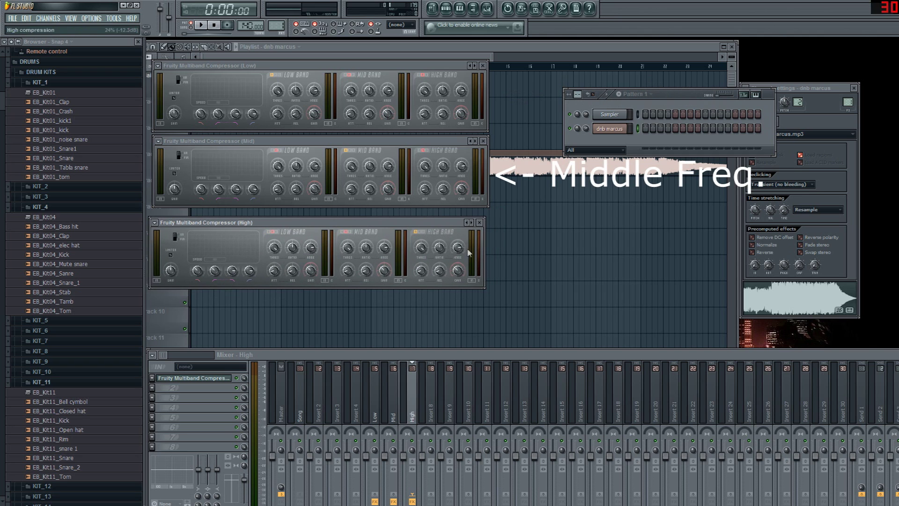
left_click_drag(412, 223, 420, 217)
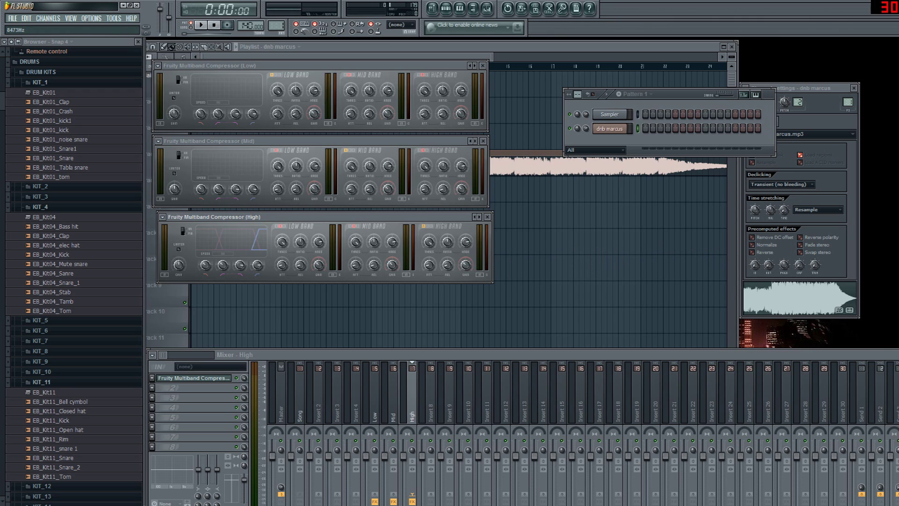
Try the crossover frequency controls on the High, Mid and Low compressors and reset them to their defaults
right_click(256, 266)
key("Escape")
left_click_drag(235, 191, 236, 191)
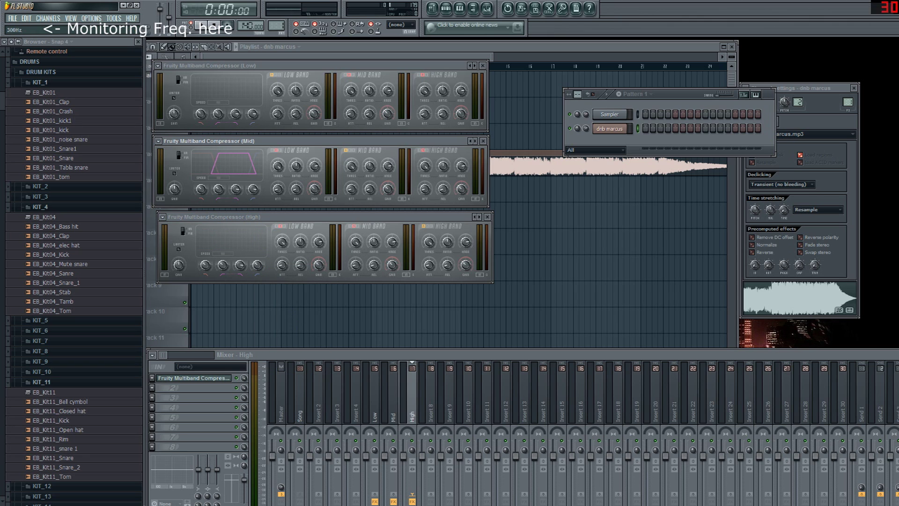
left_click_drag(238, 187, 238, 187)
right_click(239, 187)
left_click(248, 192)
right_click(217, 190)
left_click(227, 195)
left_click_drag(200, 113, 199, 112)
right_click(198, 112)
left_click(209, 118)
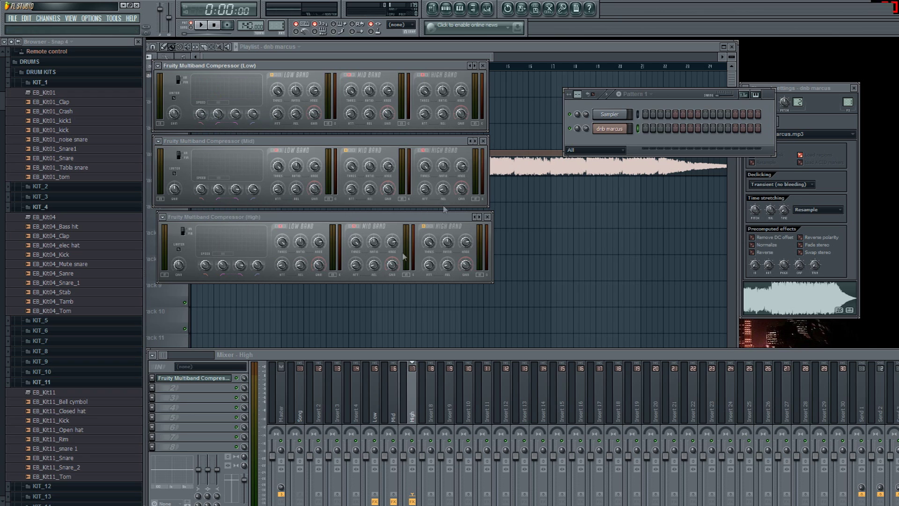
Bring the playlist to the front, switch playback to song mode, and play the song briefly
left_click_drag(415, 357, 413, 297)
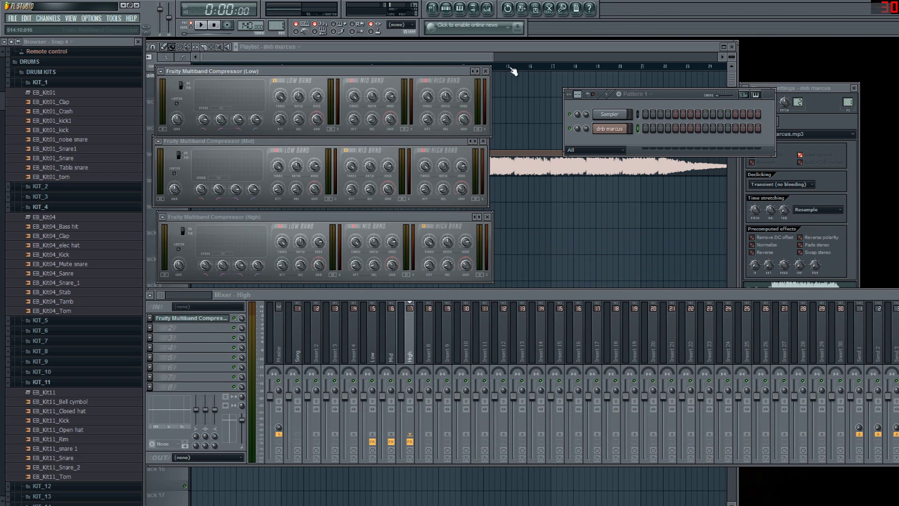
left_click(447, 46)
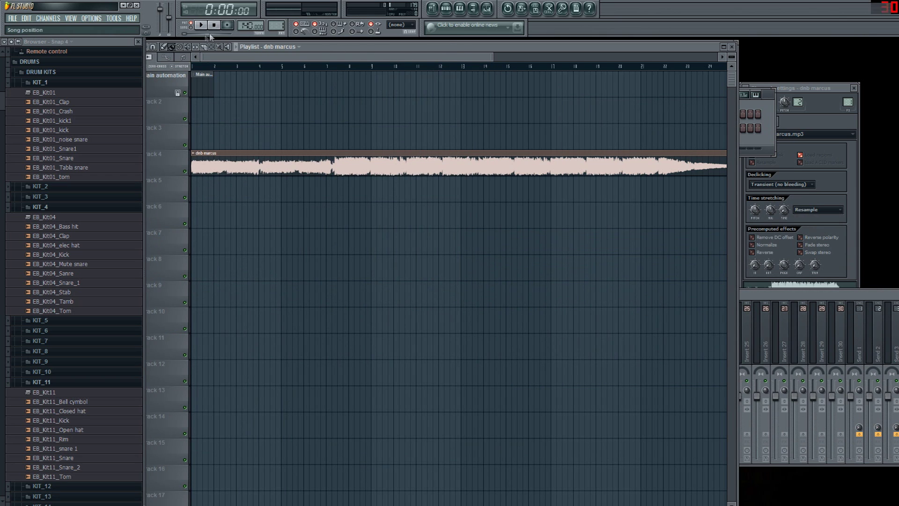
left_click(193, 29)
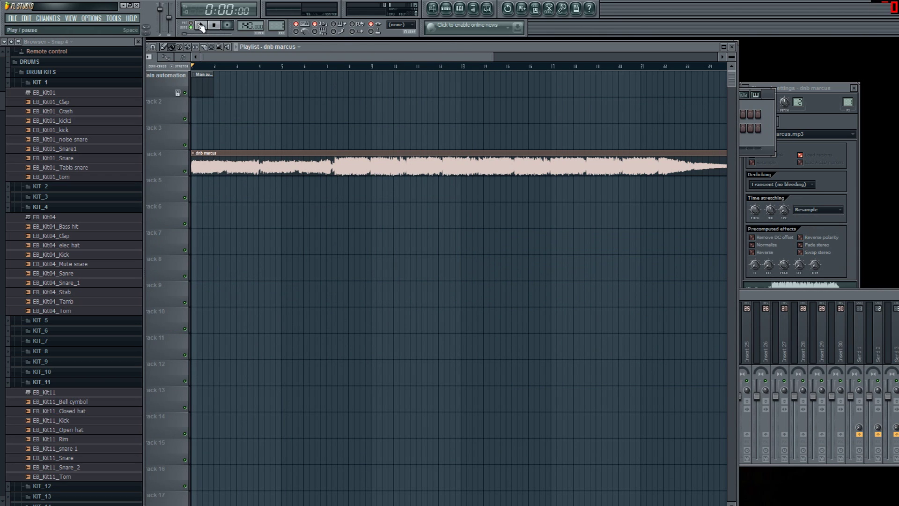
left_click(202, 27)
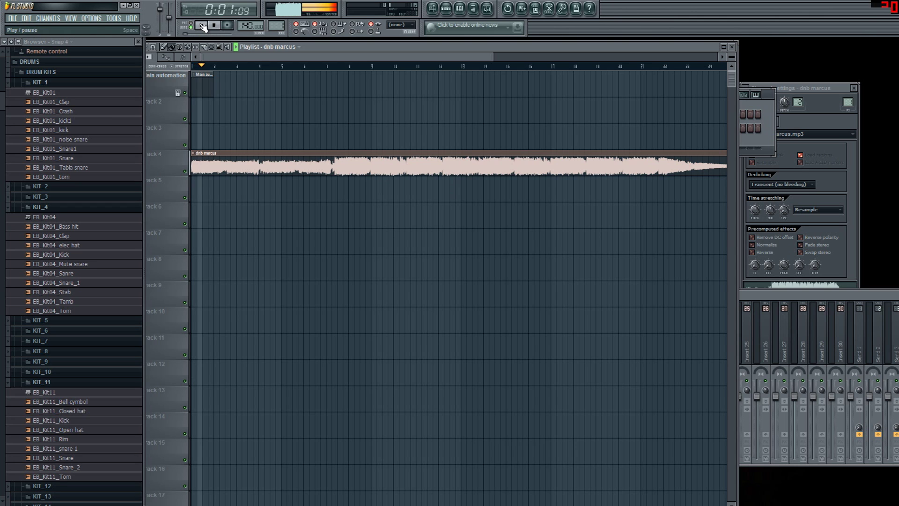
key("space")
Add Fruity Limiter to the first effect slot of the Master track and close its window
left_click(806, 307)
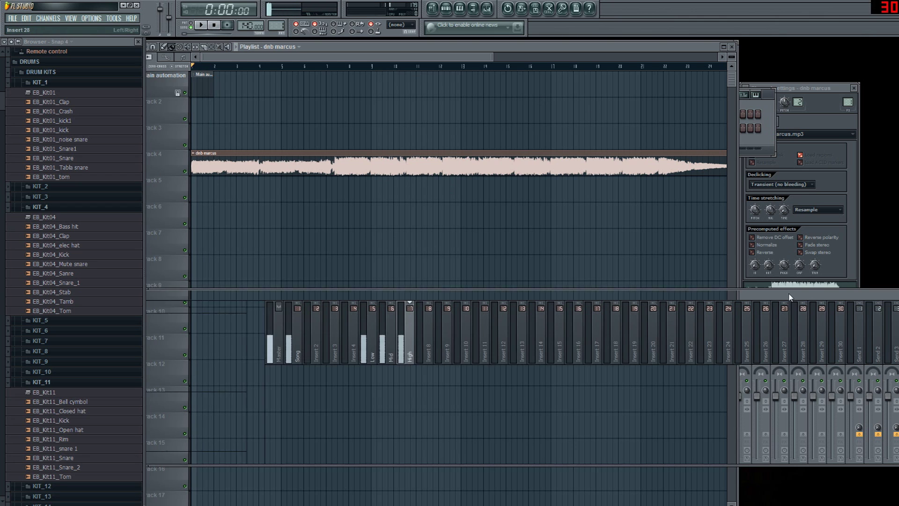
left_click(157, 324)
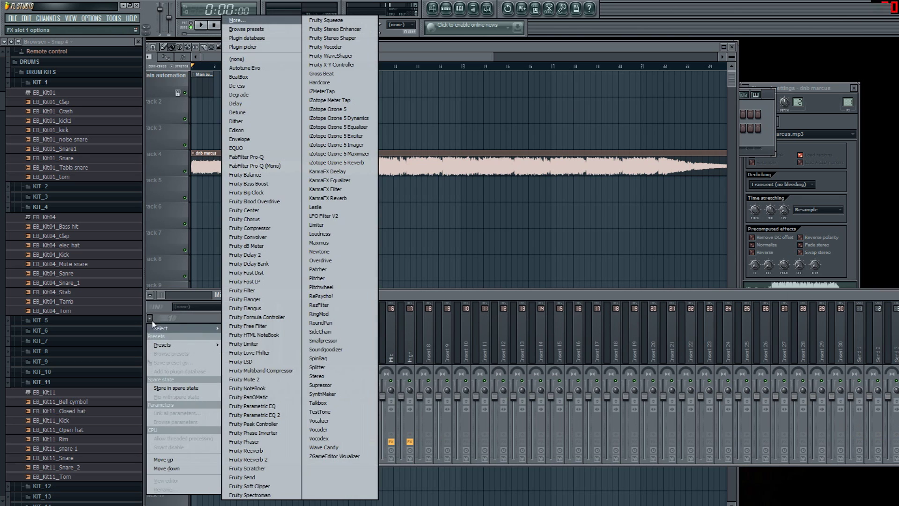
left_click(270, 347)
left_click(415, 105)
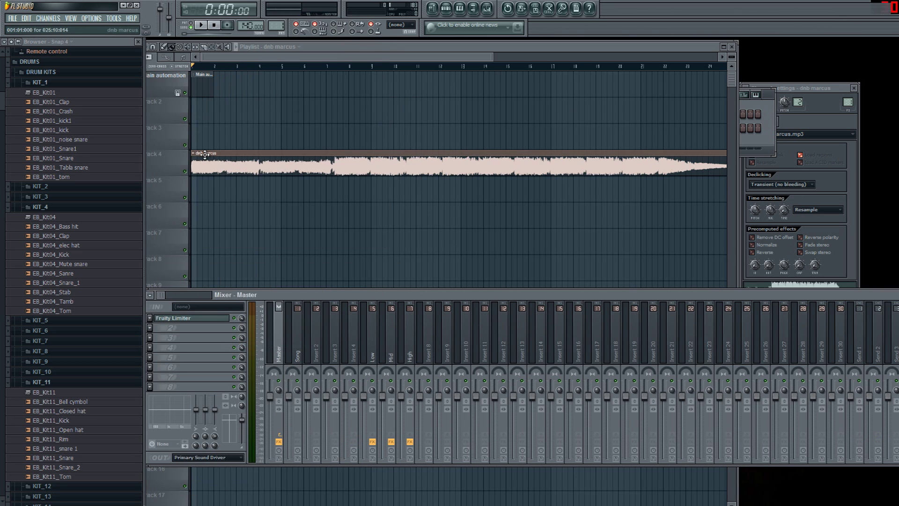
Play the song and check the levels of the Low and High tracks in the mixer
left_click(205, 154)
left_click(771, 127)
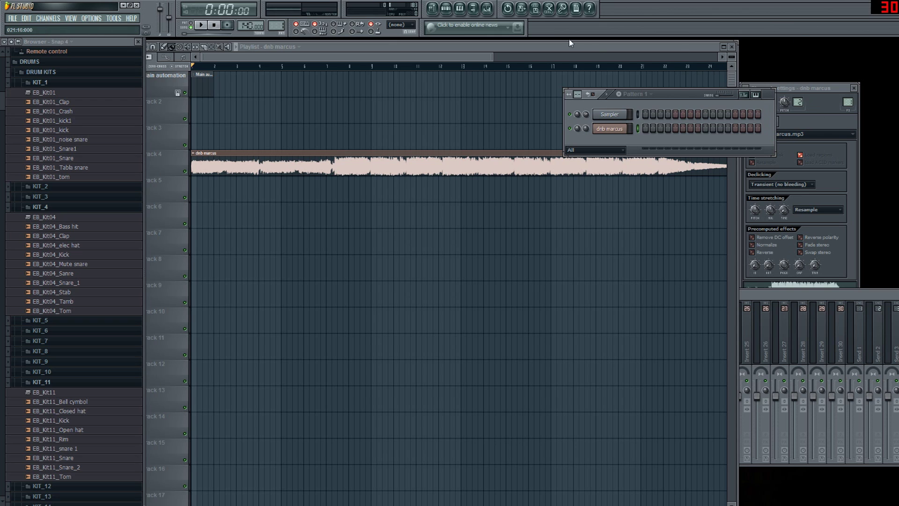
left_click(562, 48)
key("space")
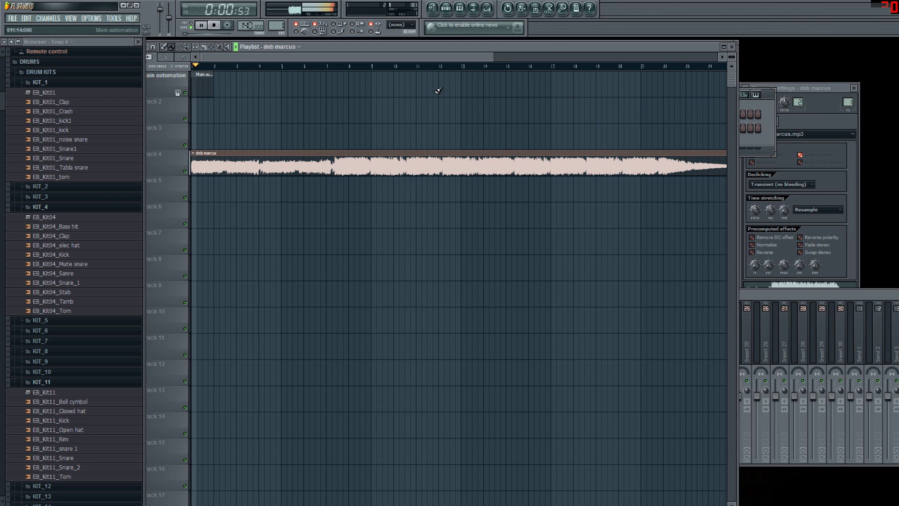
key("F9")
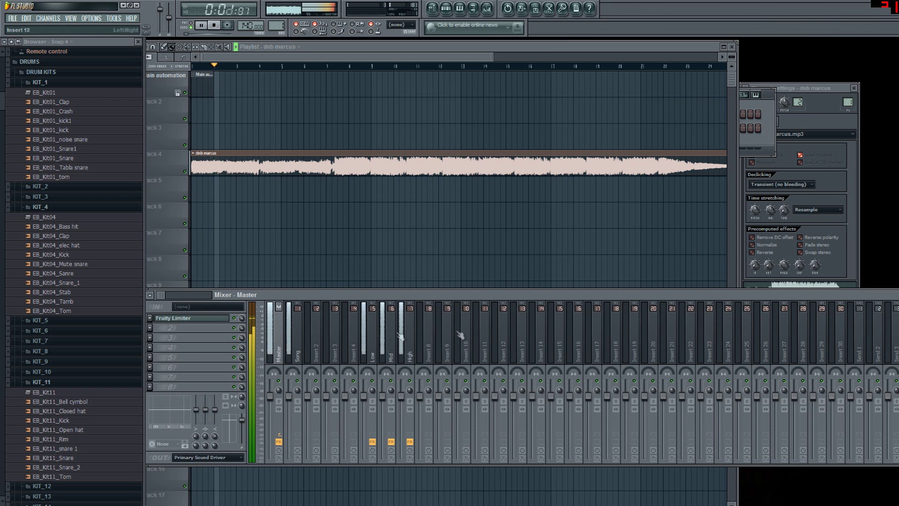
left_click(375, 340)
left_click(410, 344)
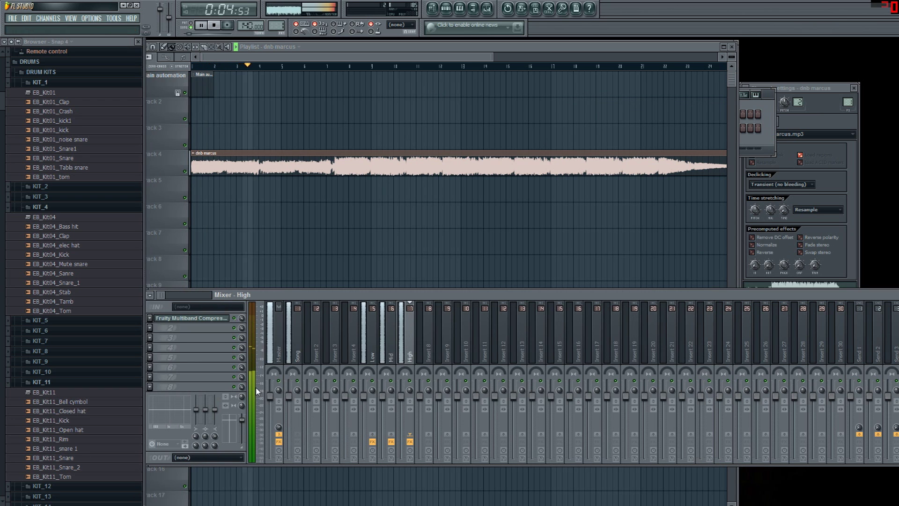
key("space")
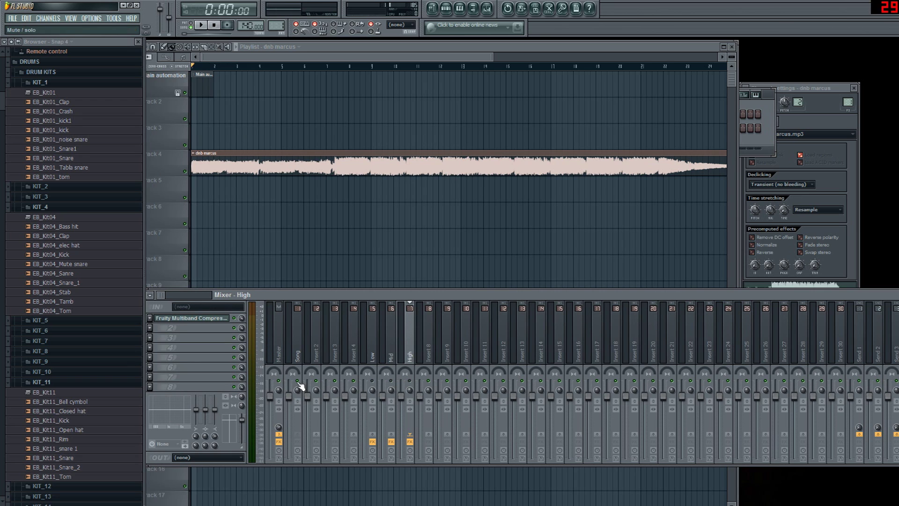
Disconnect the Song track from the Low, Mid and High tracks and send it directly to Master
left_click(300, 348)
left_click(274, 351)
left_click(289, 354)
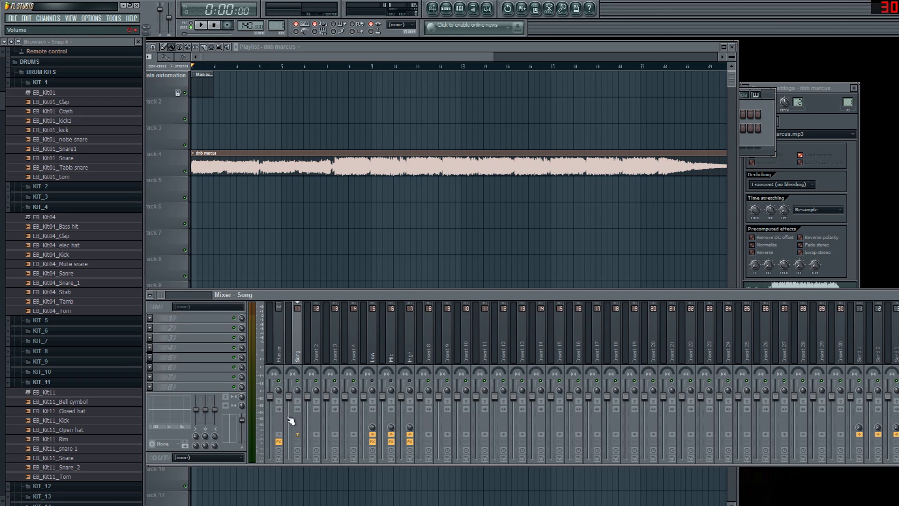
left_click(373, 435)
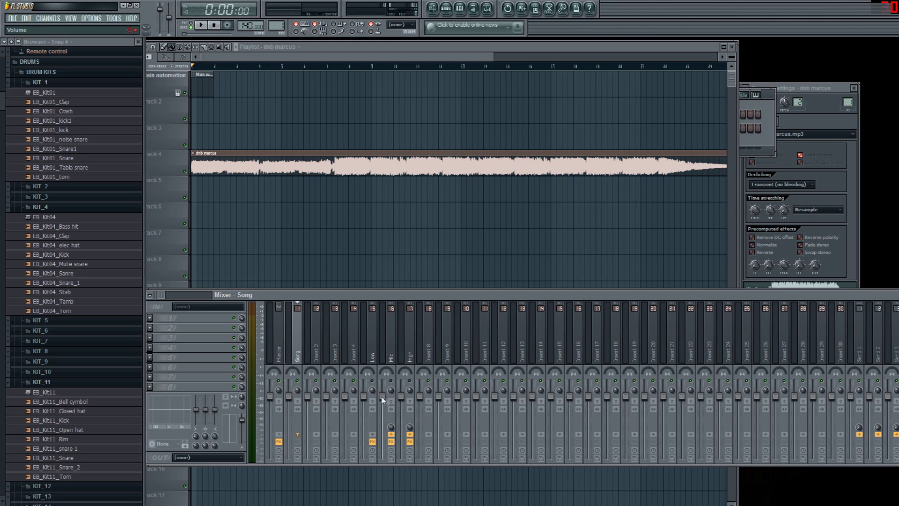
left_click(391, 434)
left_click(410, 434)
left_click(279, 434)
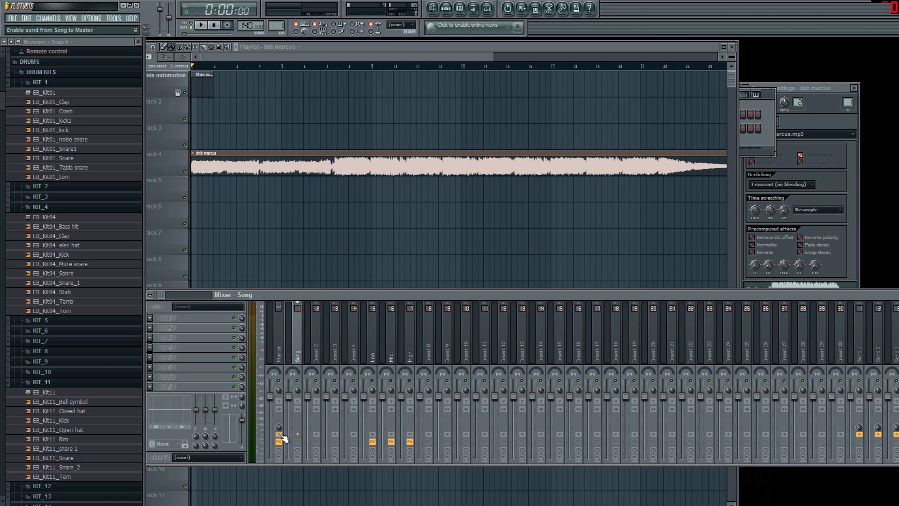
Play the song through the direct Master route to hear the unsplit sound, and move the mixer higher over the playlist
key("space")
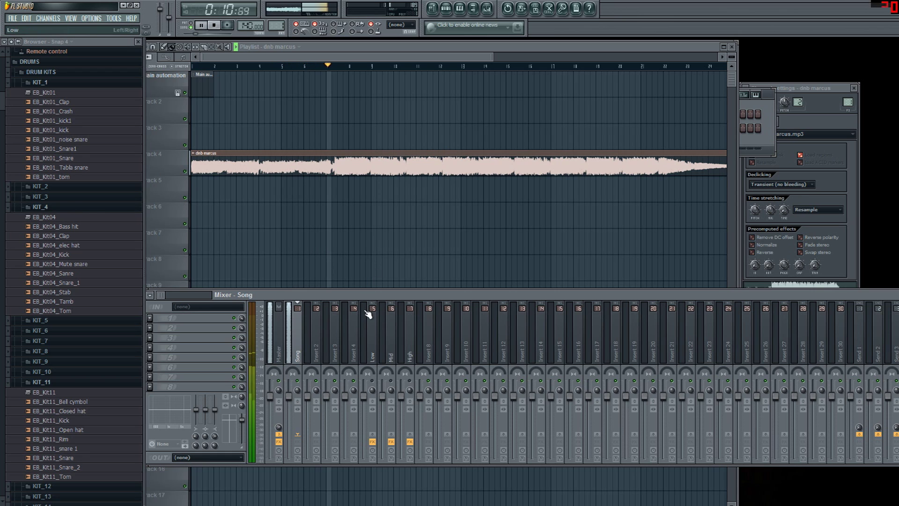
key("space")
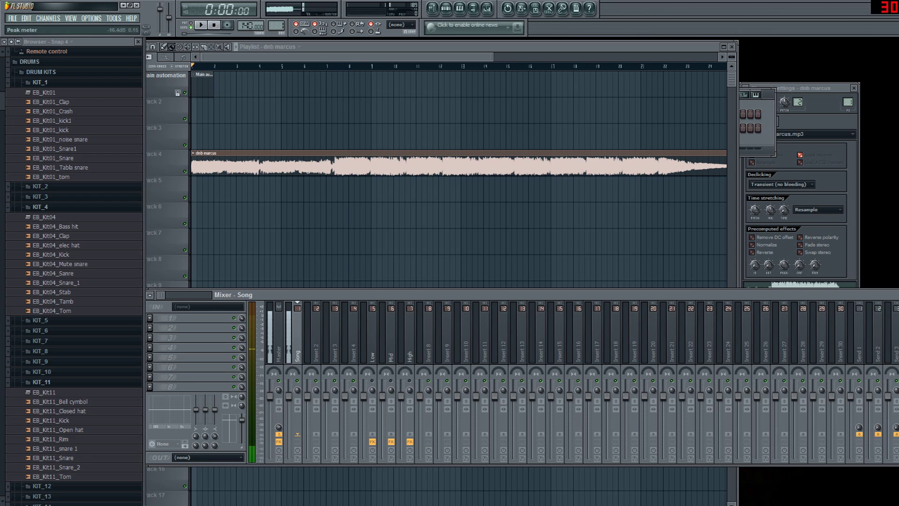
left_click_drag(280, 295, 293, 220)
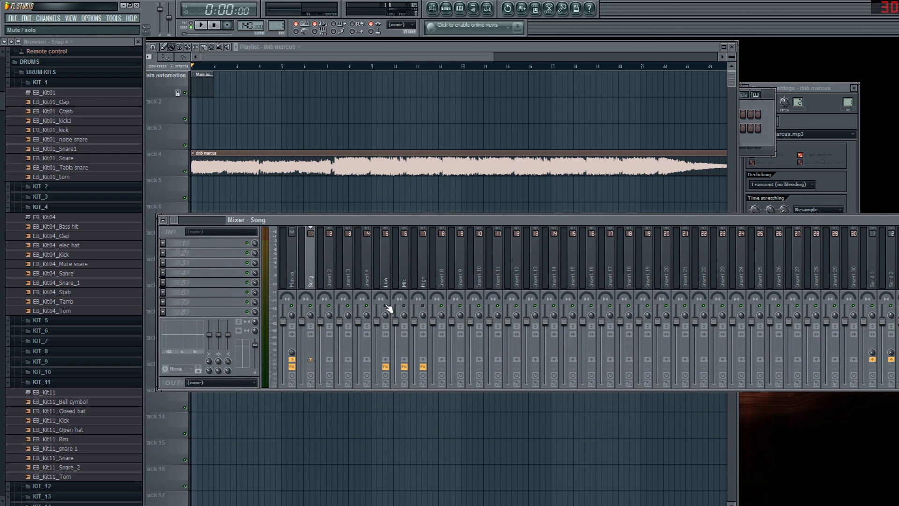
Route the Song track to the Low, Mid and High tracks again and disconnect it from Master
left_click(290, 283)
left_click(300, 290)
left_click(293, 360)
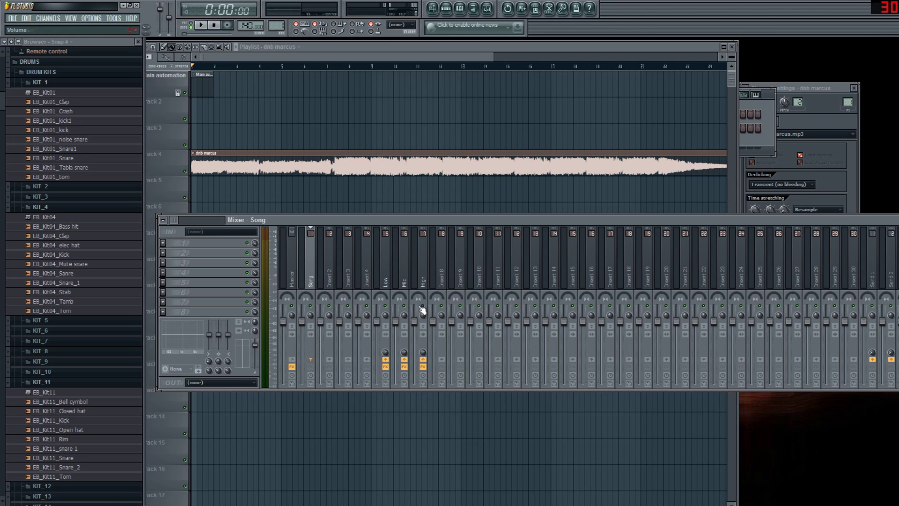
Open the Fruity Multiband Compressor windows of the Low, Mid and High tracks
left_click(385, 270)
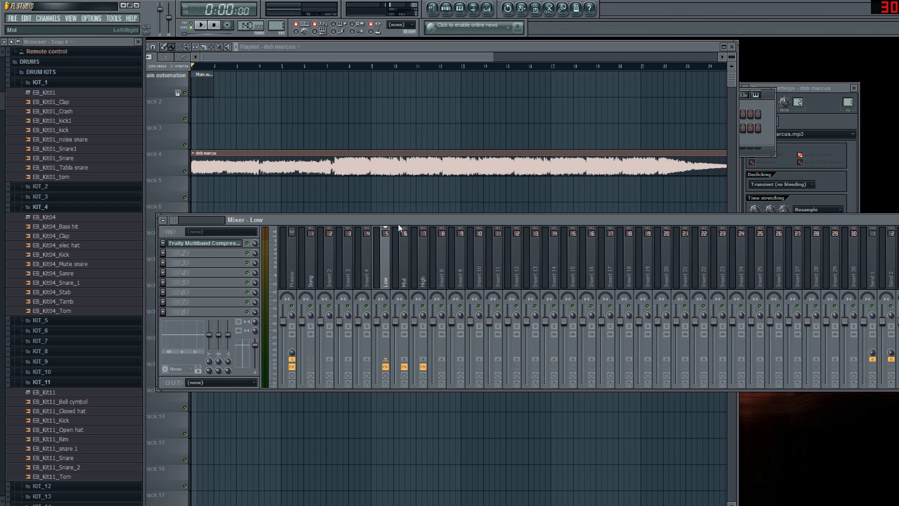
left_click(181, 285)
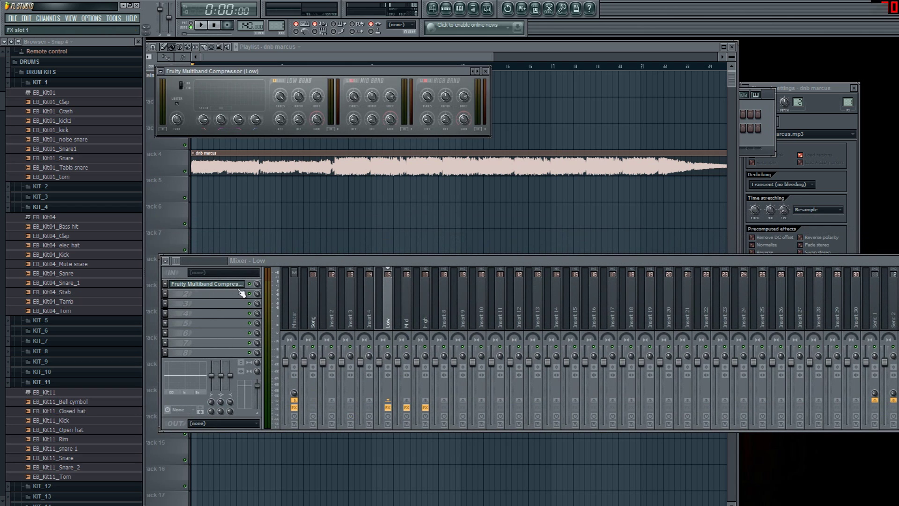
left_click(406, 307)
left_click(223, 287)
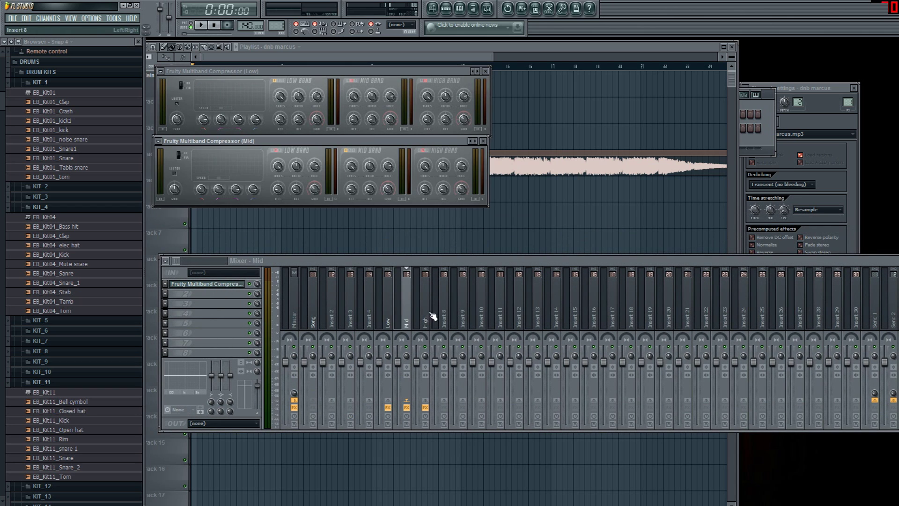
left_click(429, 313)
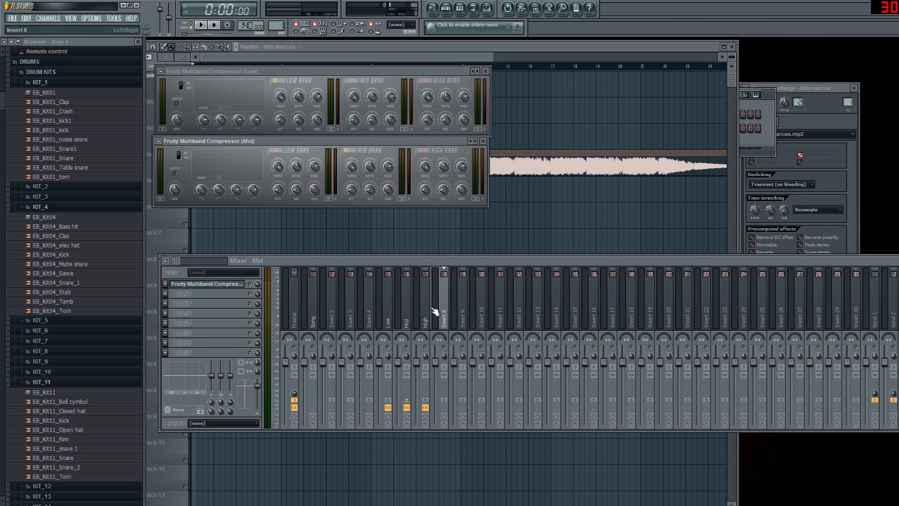
left_click(201, 287)
Move the mixer lower and stack the Low, Mid and High compressor windows evenly above it
left_click_drag(529, 263, 511, 310)
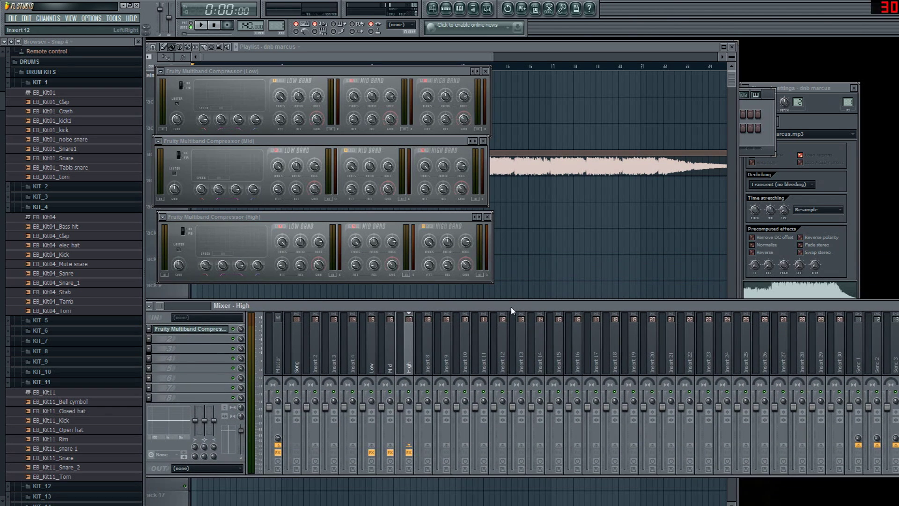
left_click_drag(361, 216, 357, 215)
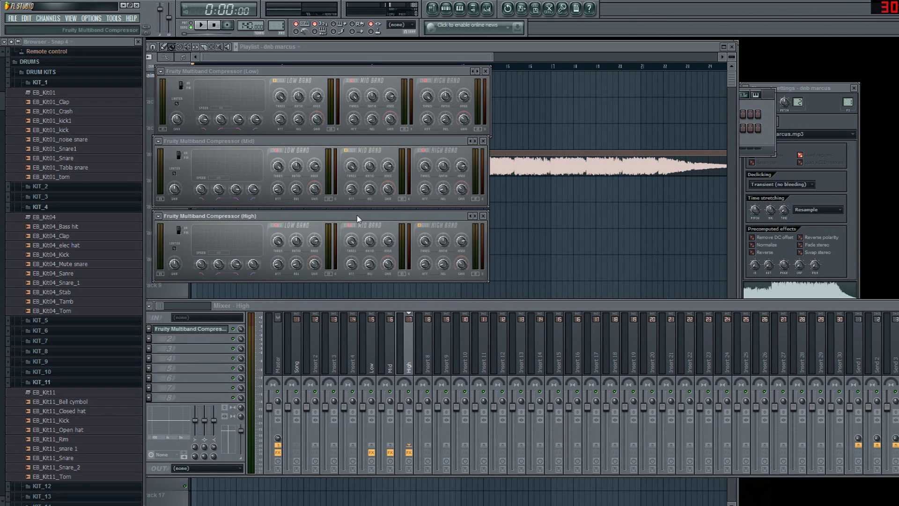
left_click_drag(187, 139, 190, 144)
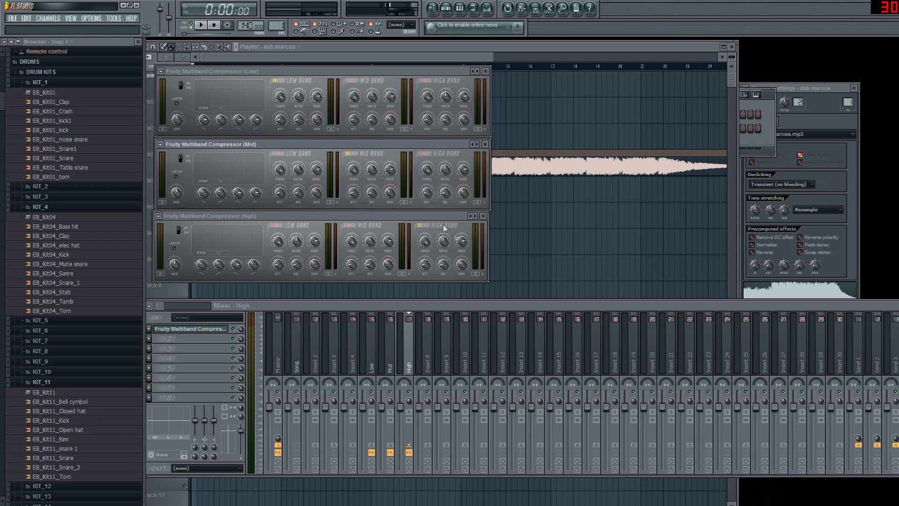
left_click_drag(312, 220, 313, 223)
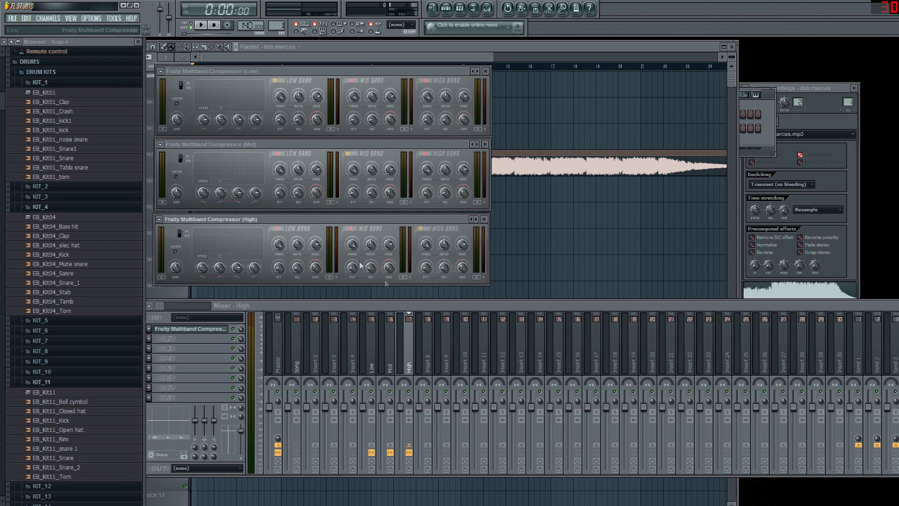
left_click(223, 72)
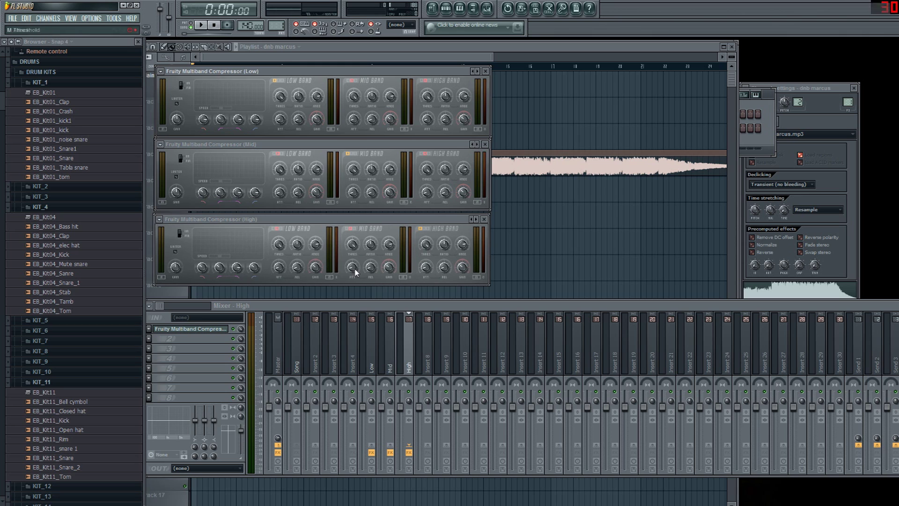
Play the song and adjust the mid band's ratio, output and frequency range on the Mid compressor
key("space")
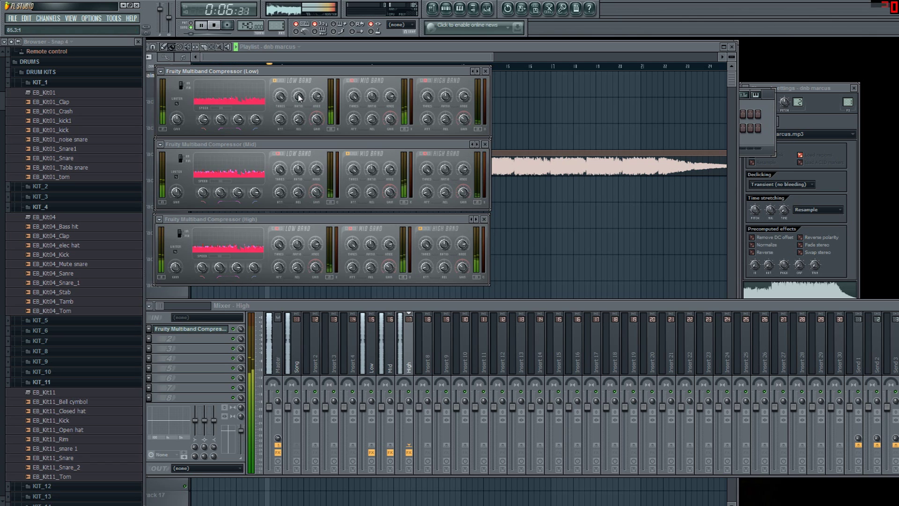
left_click_drag(372, 172, 372, 157)
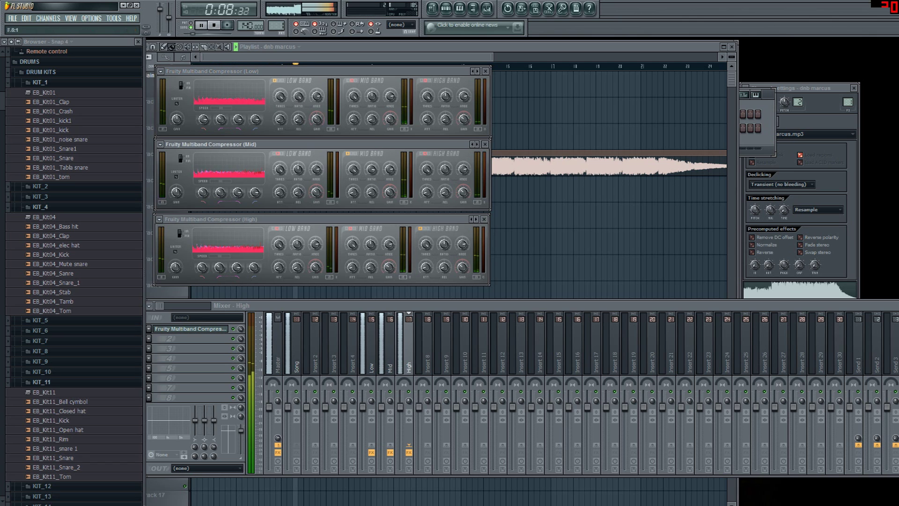
left_click_drag(389, 193, 390, 195)
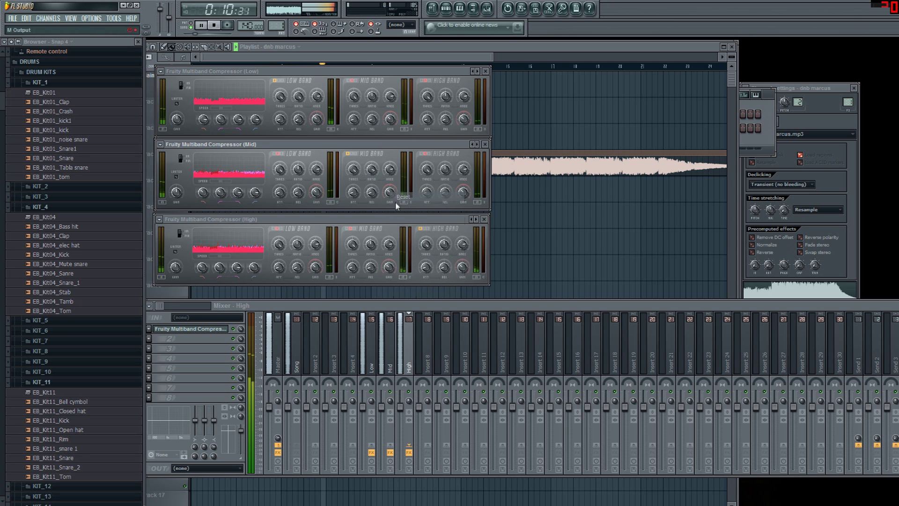
left_click_drag(255, 193, 221, 192)
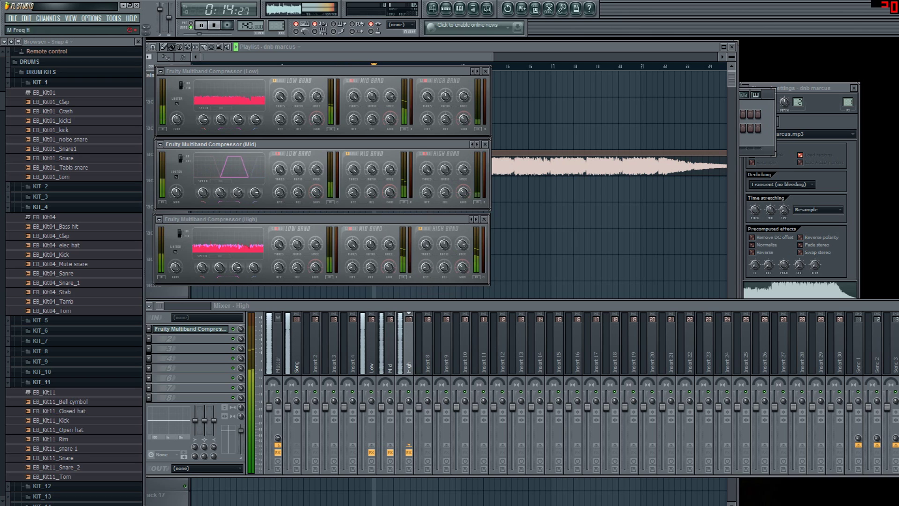
Sweep the low band frequency on the Low compressor, reset it and set it to about 300 Hz
left_click_drag(203, 120, 204, 133)
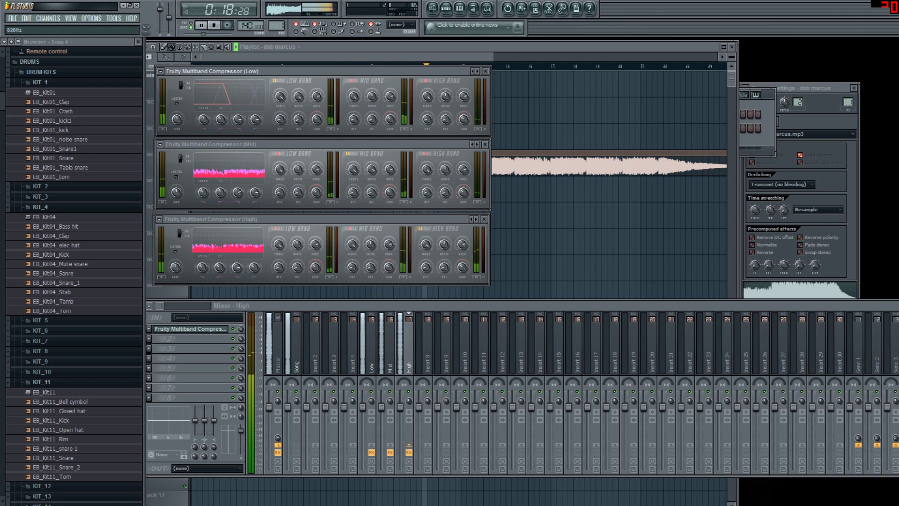
right_click(203, 121)
left_click(206, 126)
left_click_drag(204, 123, 207, 122)
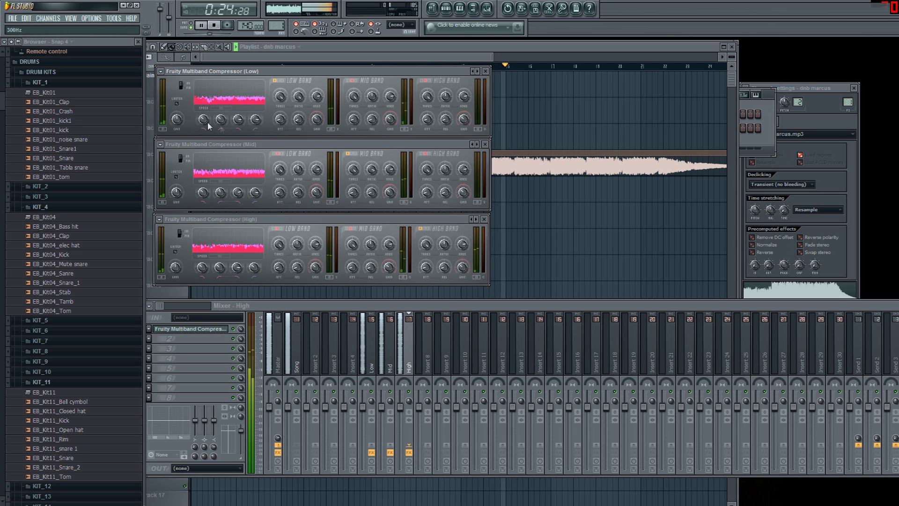
Adjust the Mid compressor's mid frequencies, set the High compressor's high frequency to about 7361 Hz, and replay the song
left_click_drag(216, 193, 236, 192)
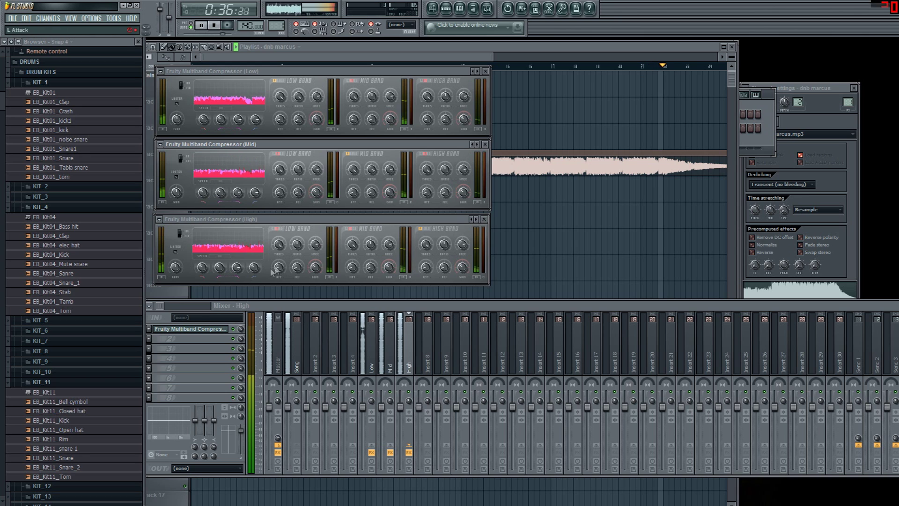
left_click_drag(254, 268, 254, 268)
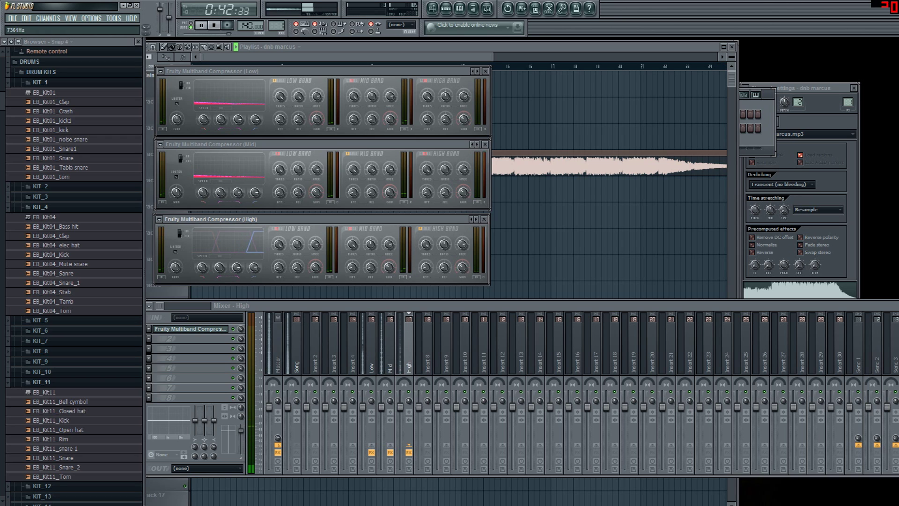
left_click_drag(254, 268, 255, 268)
key("space")
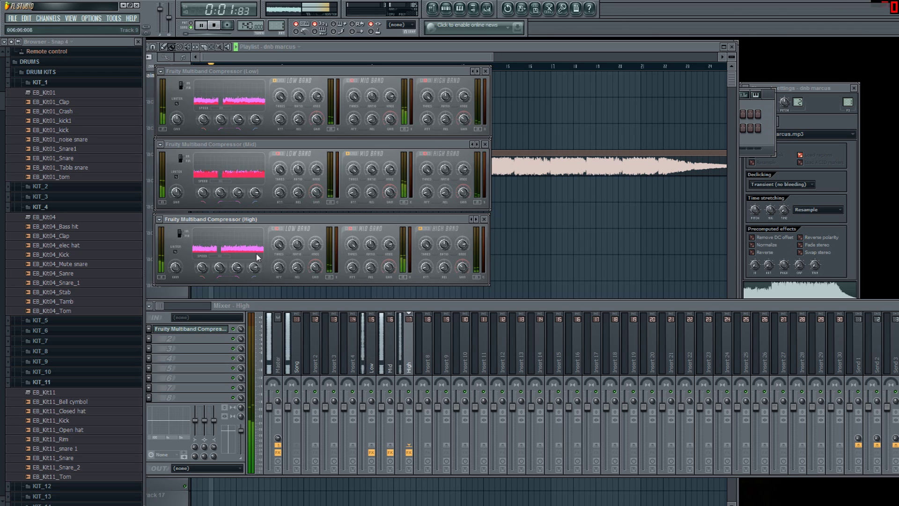
key("space")
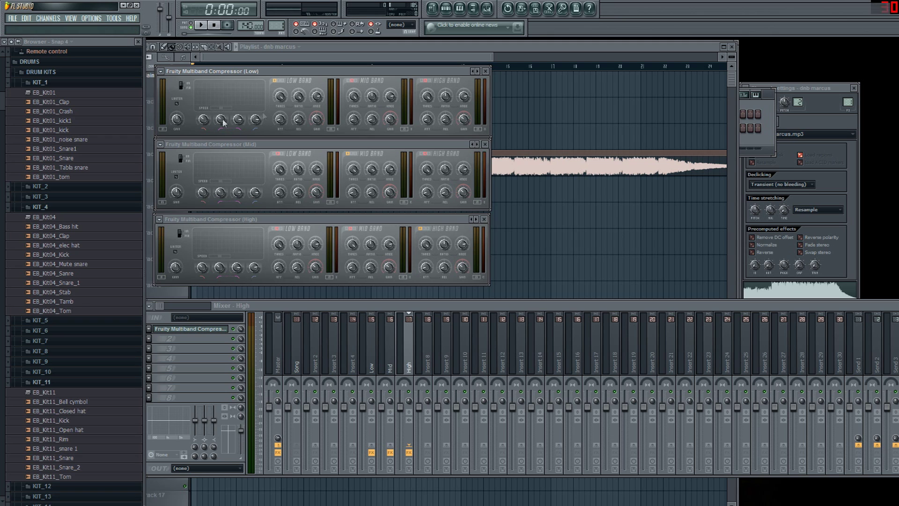
Play the song and toggle the mutes of the split tracks to hear their bands separately
left_click_drag(260, 77, 221, 75)
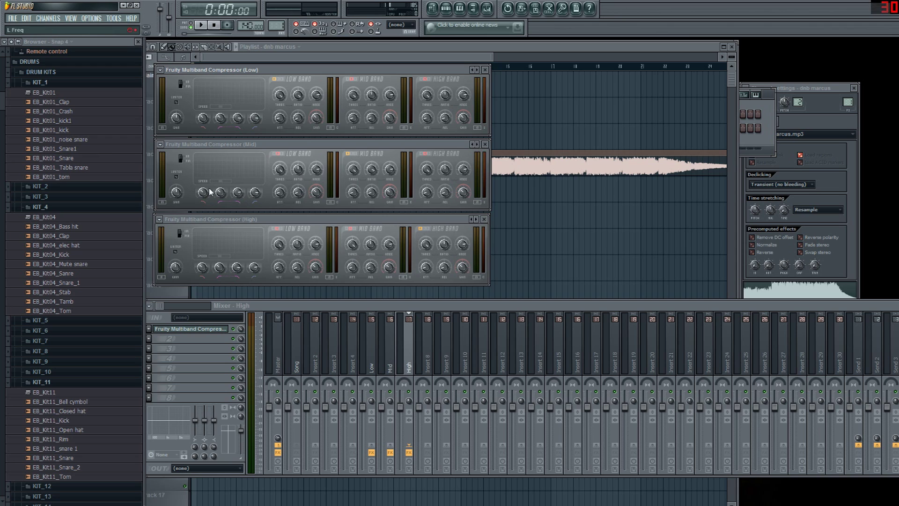
left_click(251, 154)
left_click(389, 349)
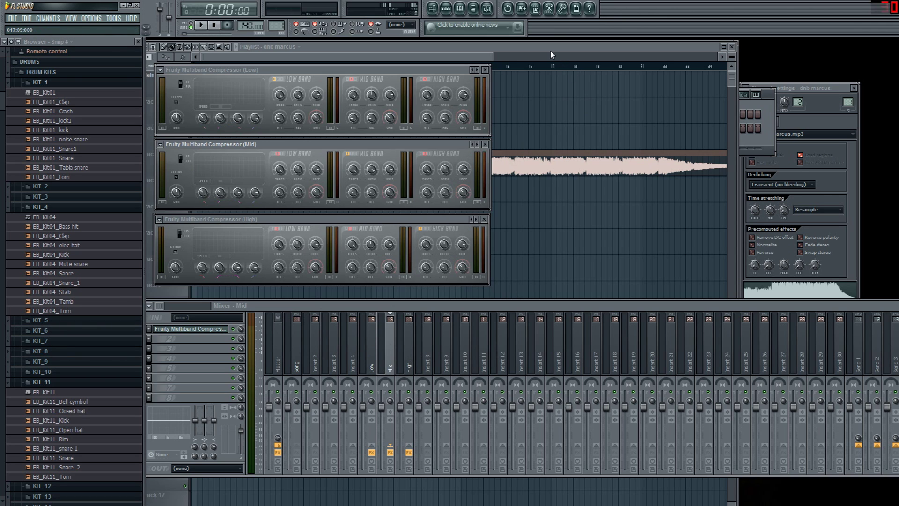
key("space")
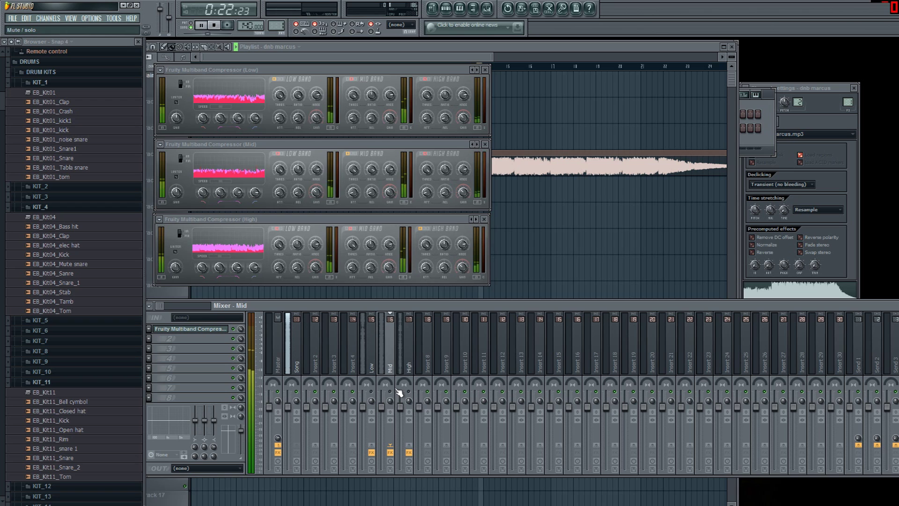
key("space")
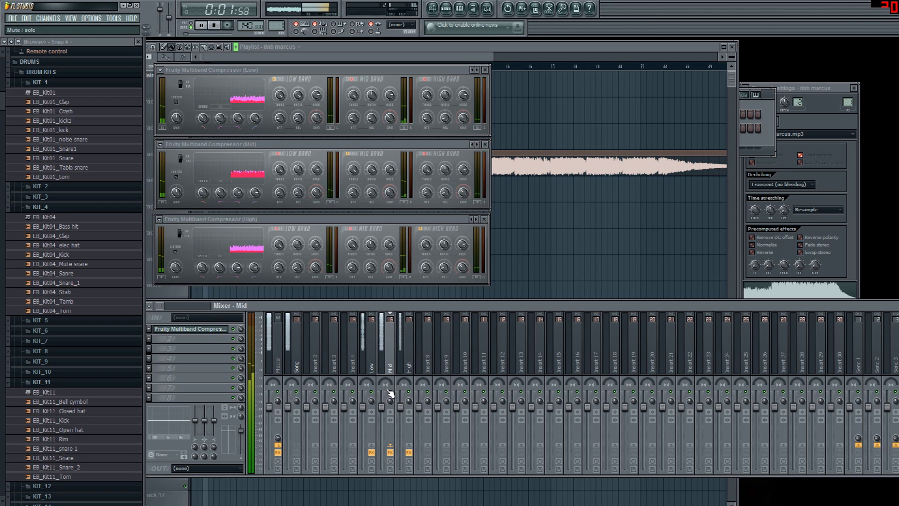
left_click(409, 391)
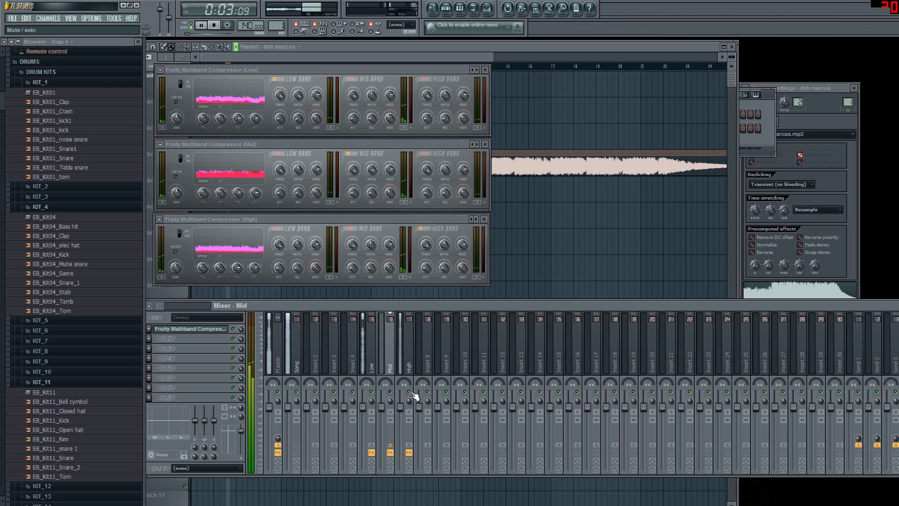
Select the Low track, adjust a crossover frequency on its compressor and stop playback
left_click(372, 349)
left_click_drag(220, 117, 220, 120)
key("space")
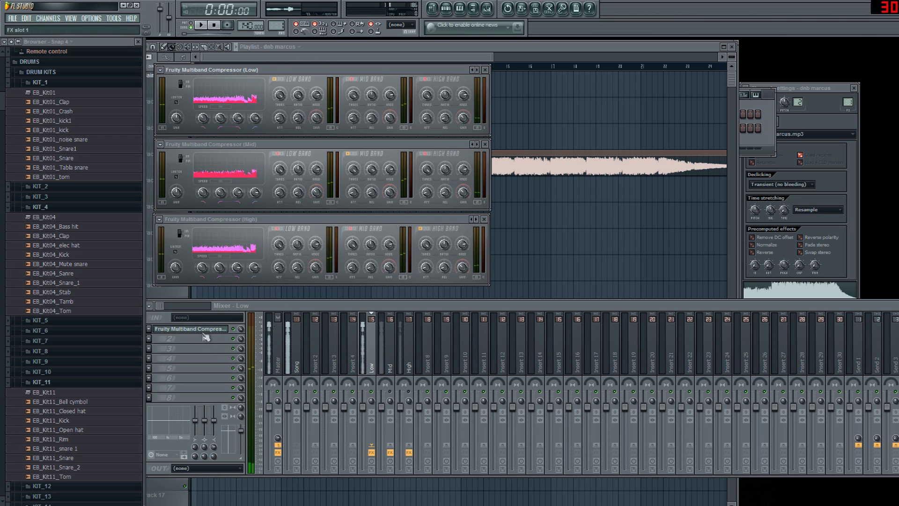
Add Fruity Bass Boost to the Low track's second effect slot and try its settings during playback
left_click(149, 329)
mouse_move(159, 334)
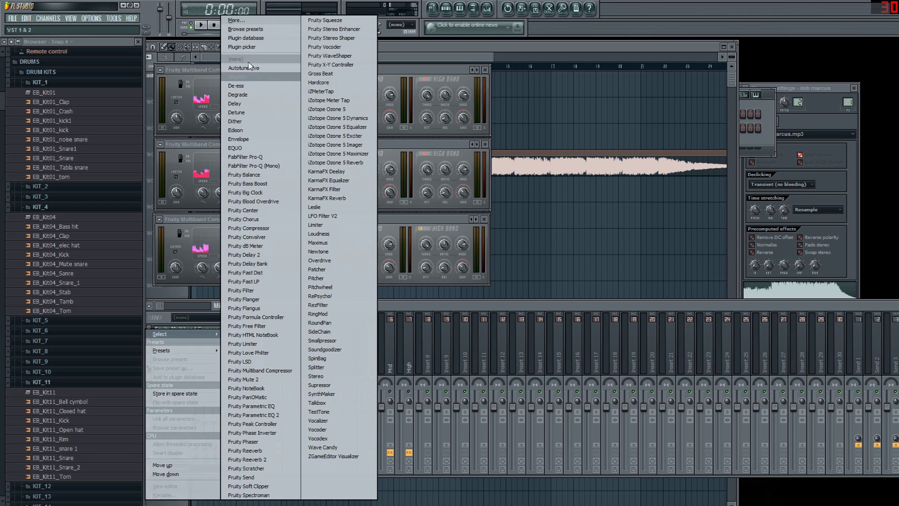
left_click(248, 183)
key("space")
left_click_drag(191, 143, 191, 112)
left_click_drag(266, 142, 266, 155)
key("space")
Remove Fruity Bass Boost from the Low track's second effect slot
left_click(187, 339)
left_click(149, 338)
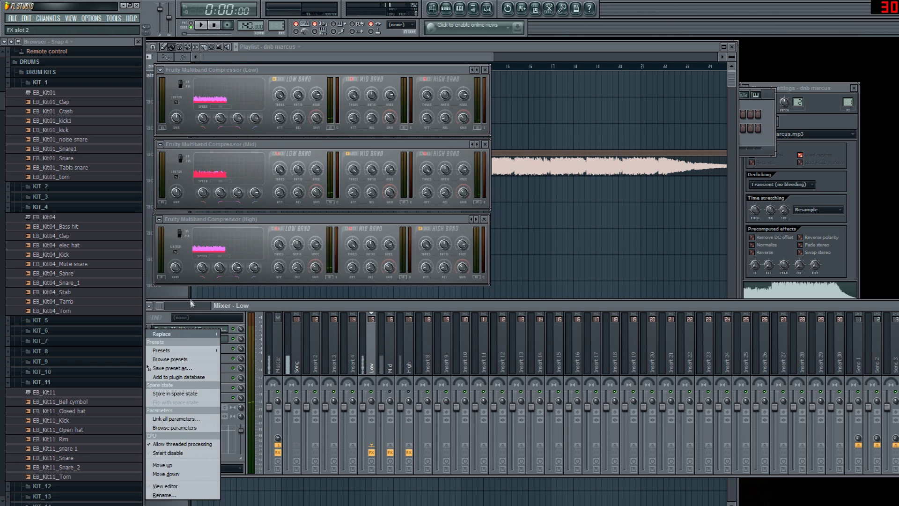
mouse_move(183, 334)
left_click(235, 59)
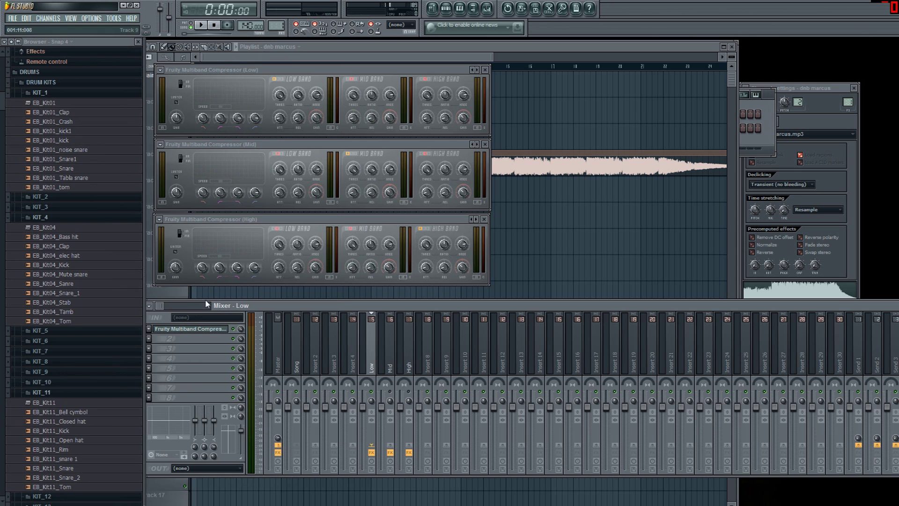
Add Fruity Parametric EQ 2 to the Low track's second slot, cut band 2 deeply at about 294 Hz, and replay the song
left_click(150, 342)
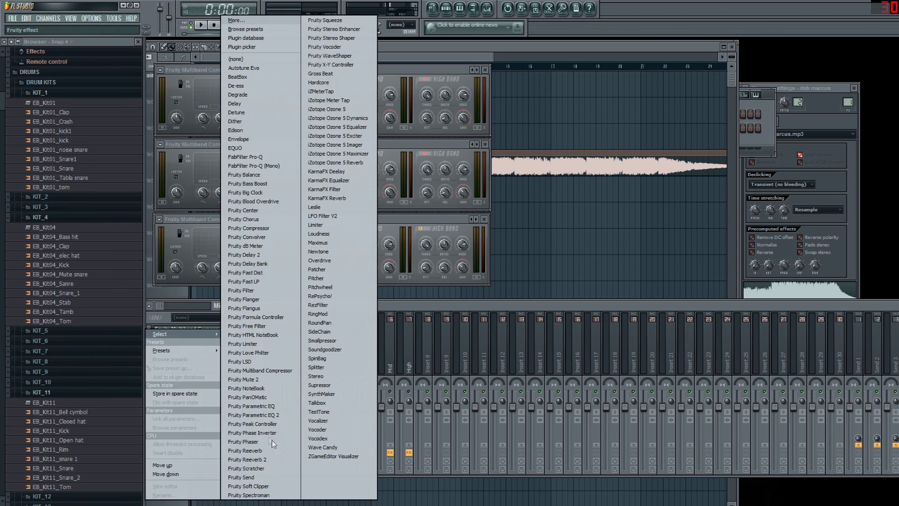
left_click(264, 437)
left_click_drag(242, 200, 261, 241)
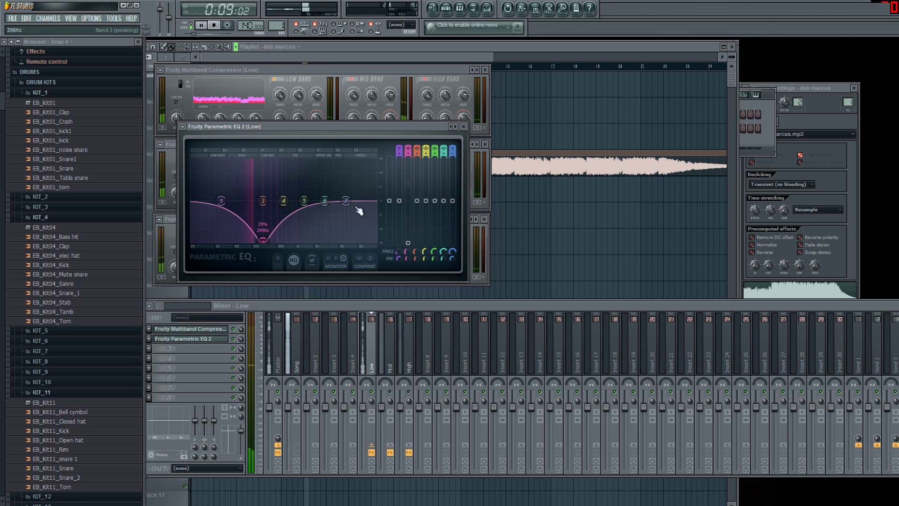
left_click(463, 127)
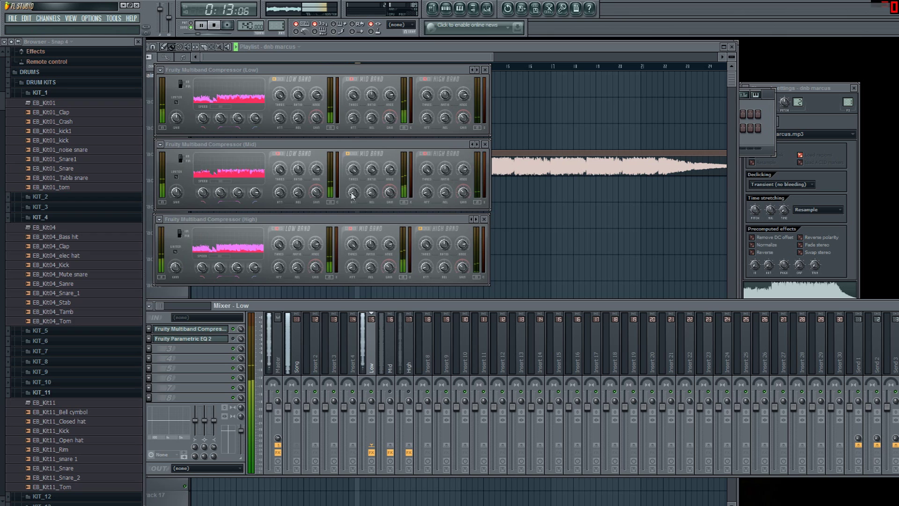
key("space")
key("space")
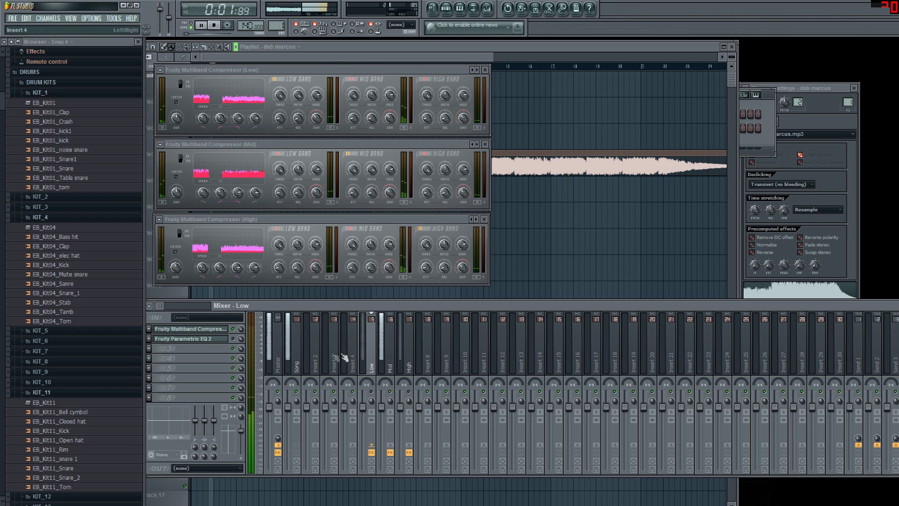
Add Fruity Love Philter to the second effect slot of the Mid track while the song plays
left_click(386, 349)
left_click(153, 339)
mouse_move(159, 334)
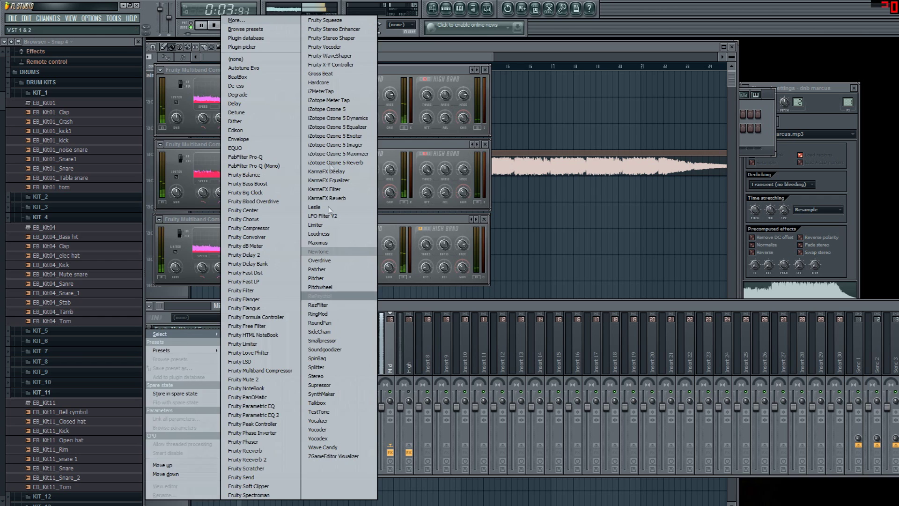
left_click(248, 352)
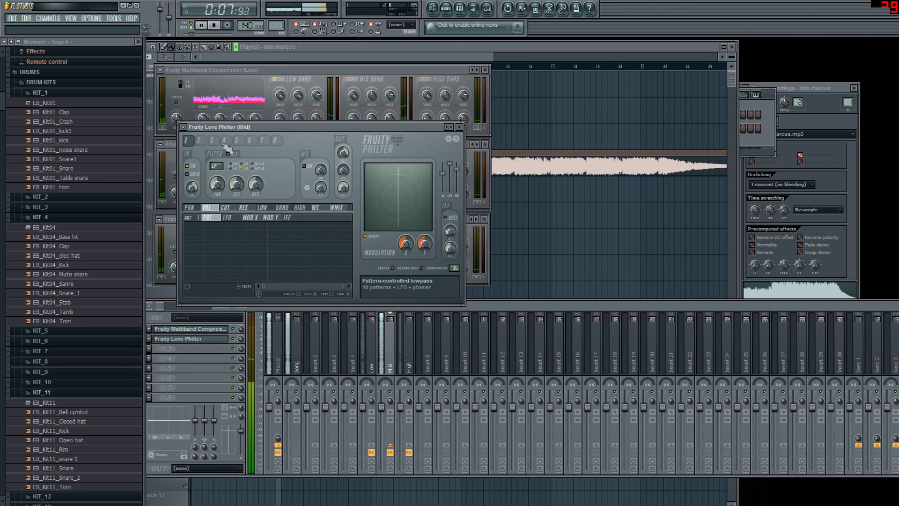
Load the Simple triangle highpass LFO preset in the Mid track's Fruity Love Philter and restart the song
key("space")
left_click(183, 127)
mouse_move(201, 152)
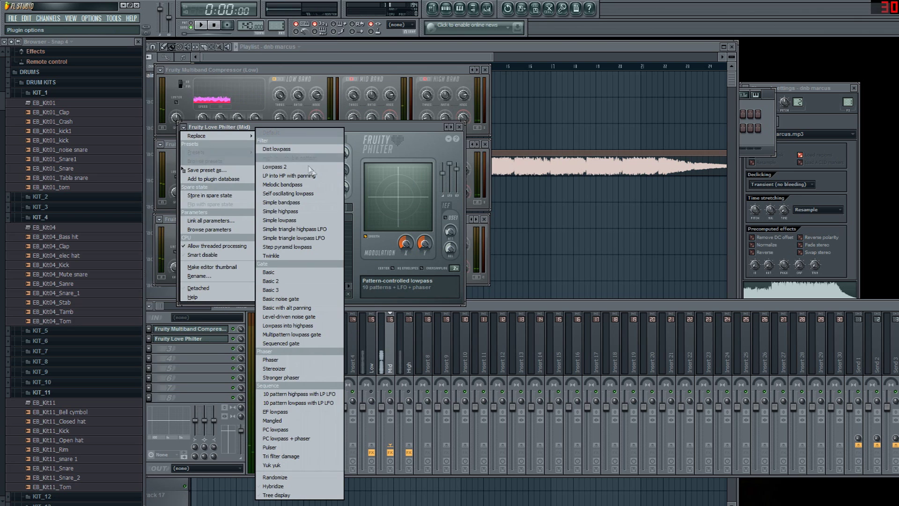
left_click(307, 231)
key("space")
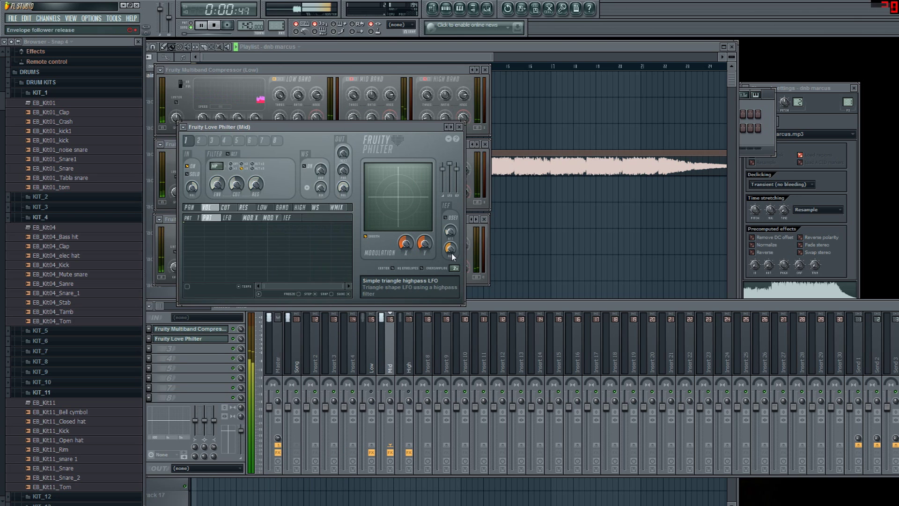
Unmute the Low and High tracks and move the Fruity Love Philter window beside the multiband compressors
left_click(374, 392)
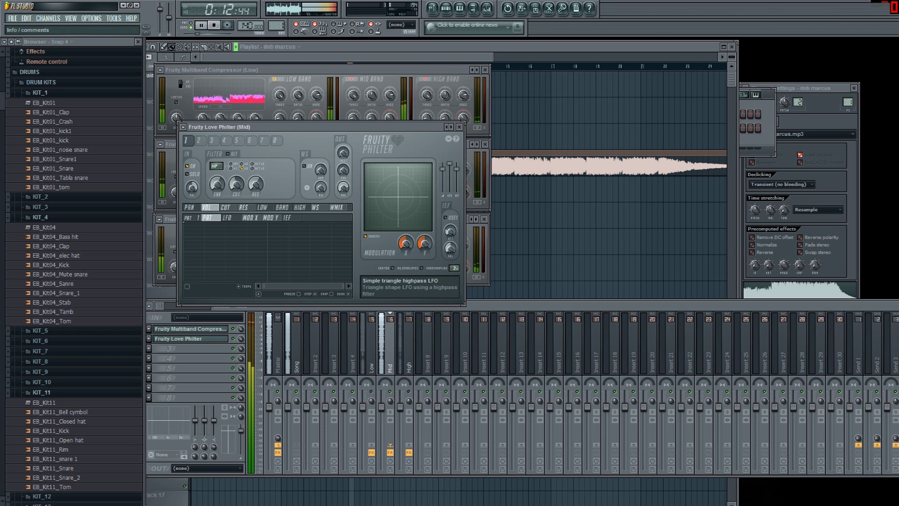
left_click(410, 391)
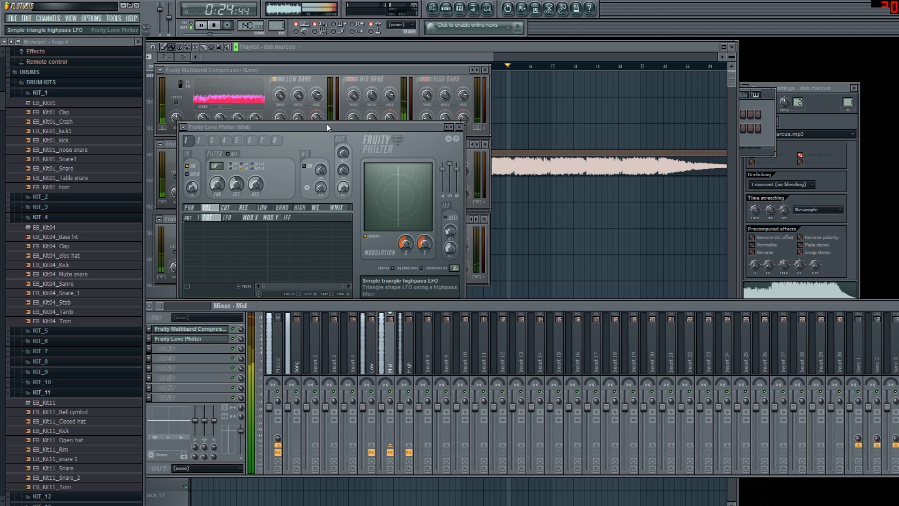
left_click_drag(327, 127, 641, 111)
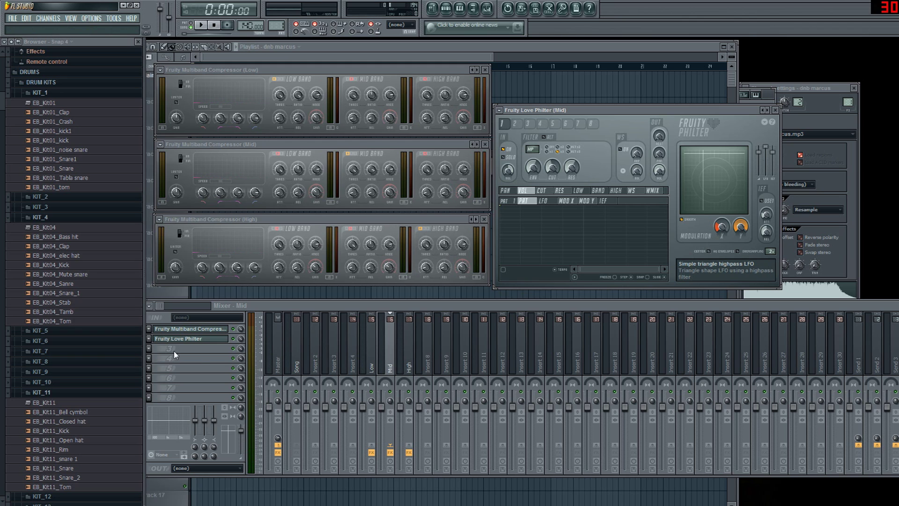
mouse_move(560, 110)
left_mouse_down()
mouse_move(574, 90)
mouse_move(561, 118)
left_mouse_up()
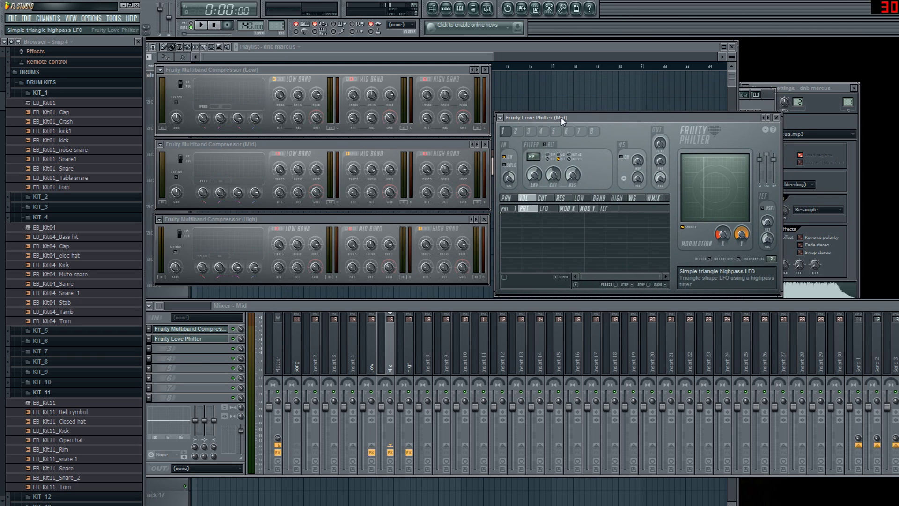
left_click(501, 118)
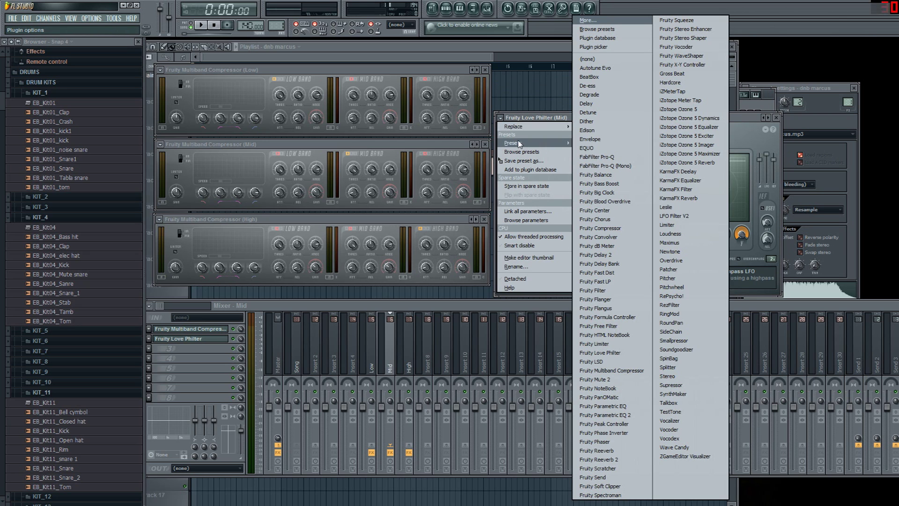
mouse_move(519, 144)
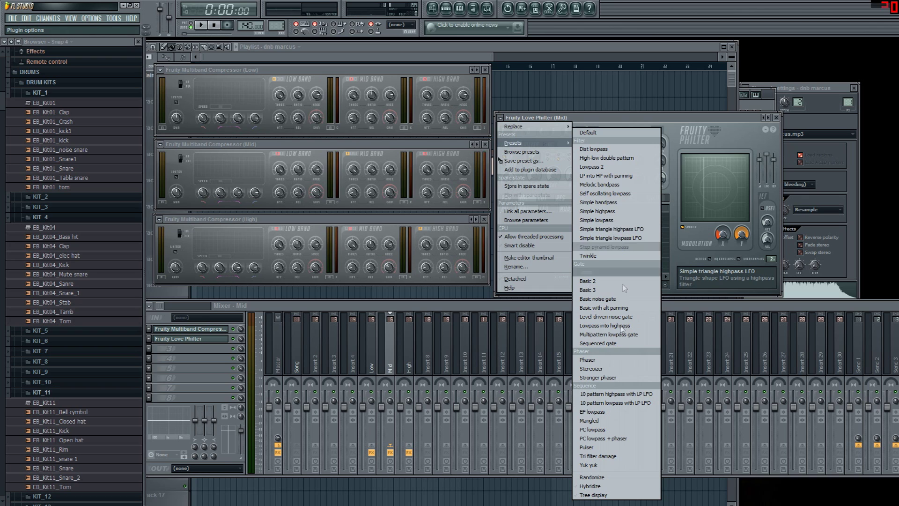
left_click(700, 124)
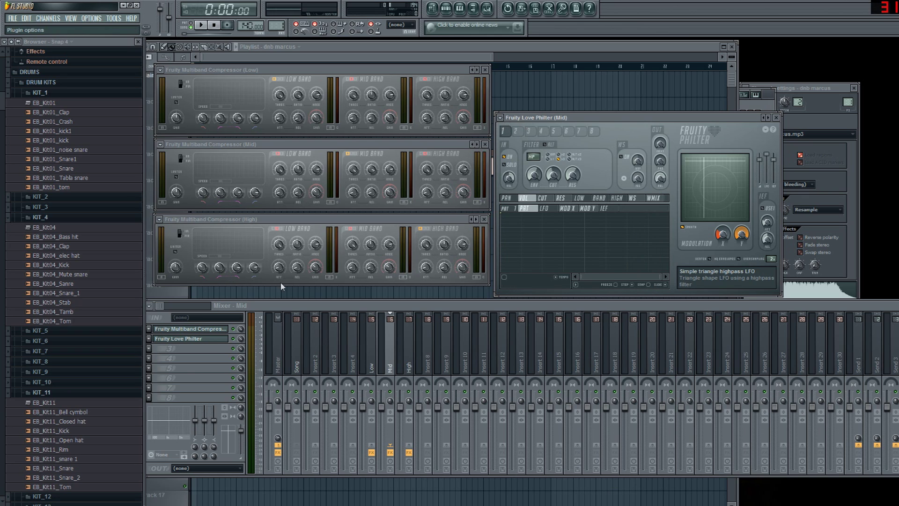
Play the song, try Fruity Love Philter's Basic gate preset, then switch to even-beat gating and lower its Y modulation
key("space")
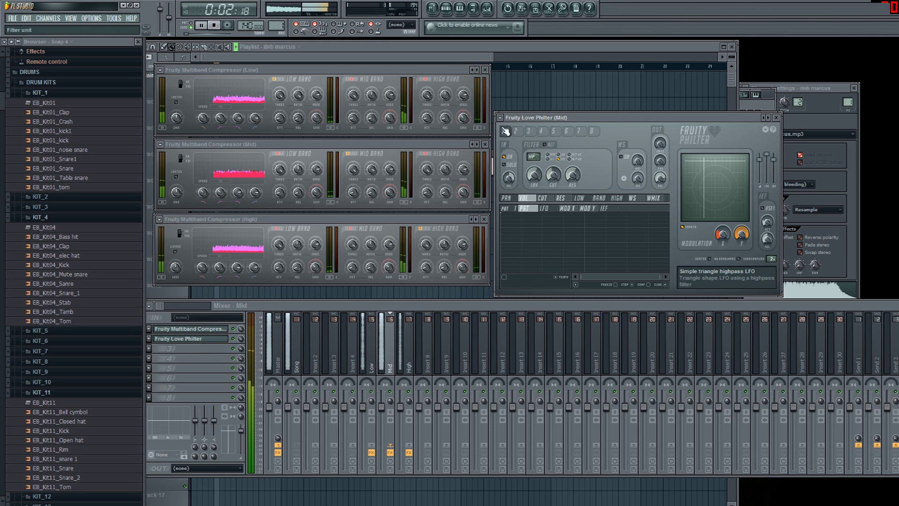
left_click(500, 118)
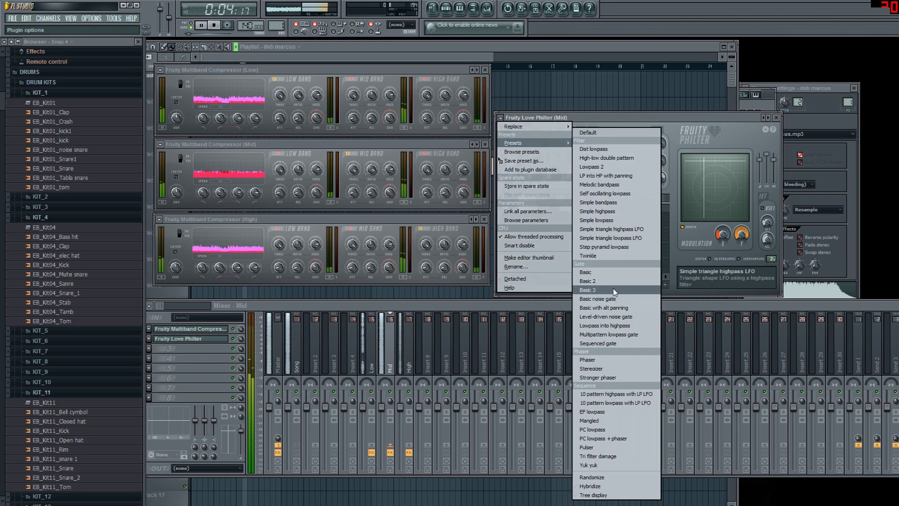
left_click(585, 273)
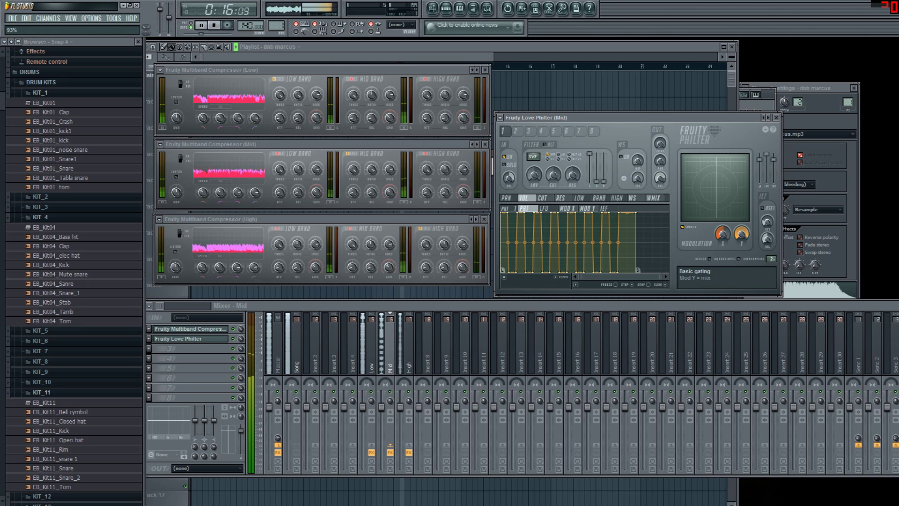
left_click(771, 120)
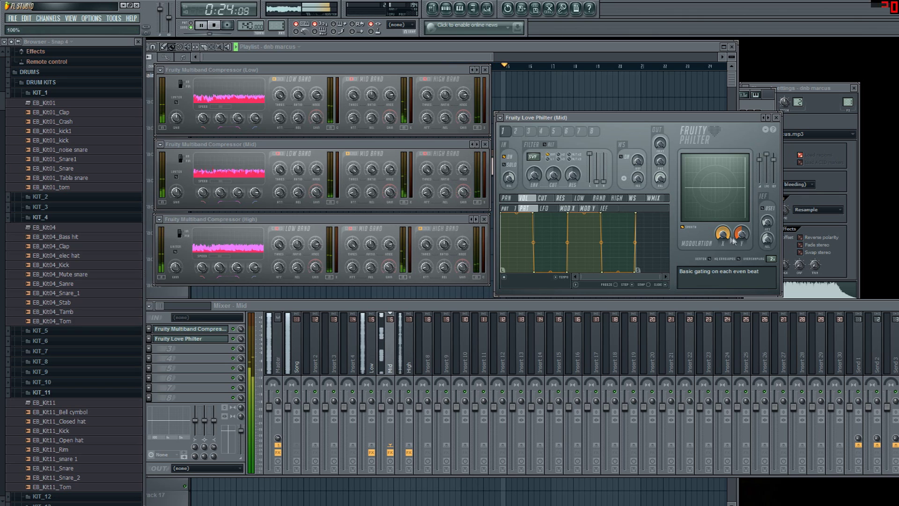
left_click_drag(742, 241, 742, 257)
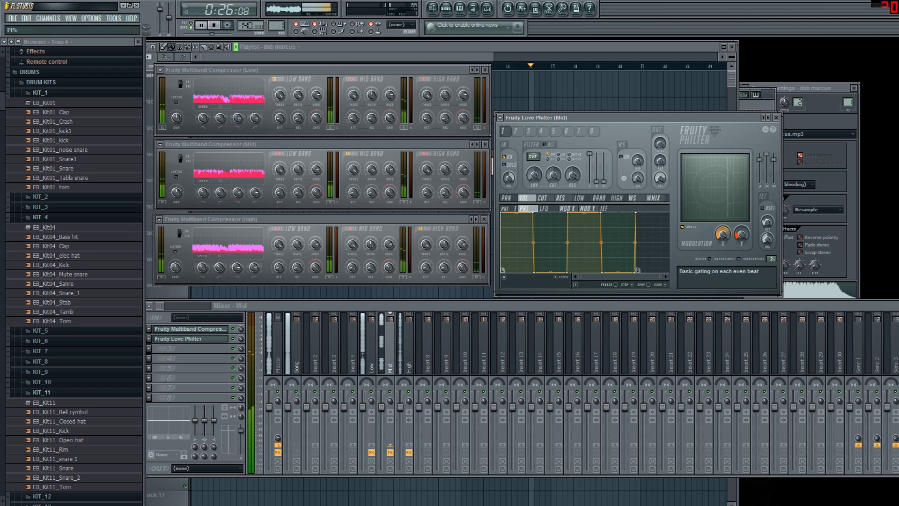
Audition the following gate presets in Fruity Love Philter, from Basic noise gate through to the multipattern lowpass gate
left_click(769, 118)
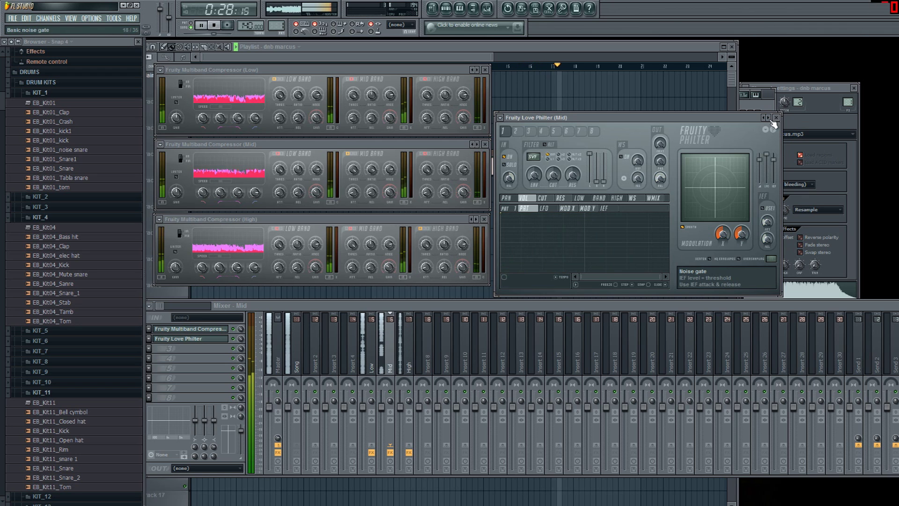
left_click(769, 118)
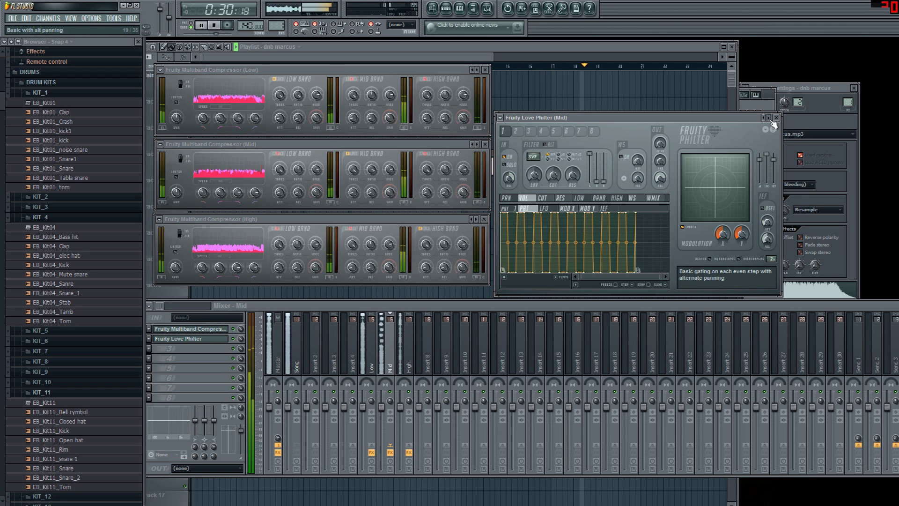
left_click(770, 119)
left_click(770, 118)
left_click(770, 118)
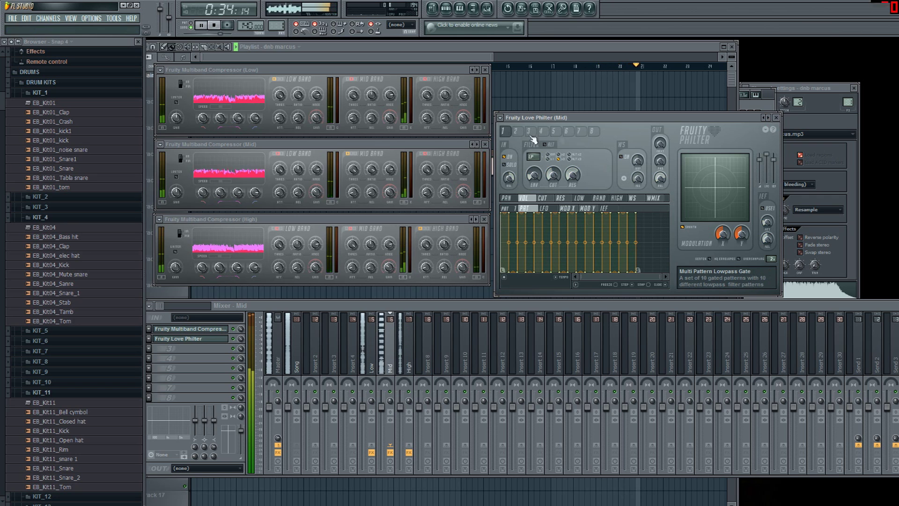
Load the Simple triangle lowpass LFO preset in Fruity Love Philter and listen to it on the Mid track
left_click(500, 117)
mouse_move(524, 139)
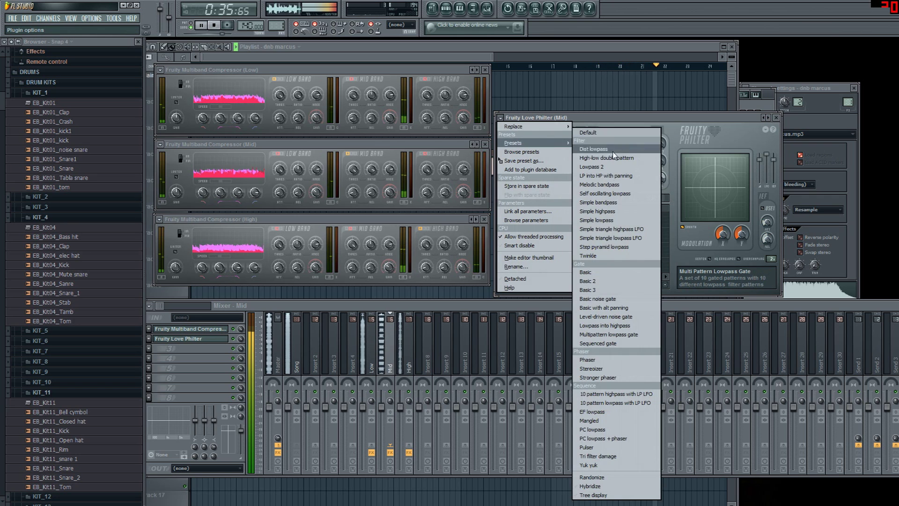
left_click(616, 237)
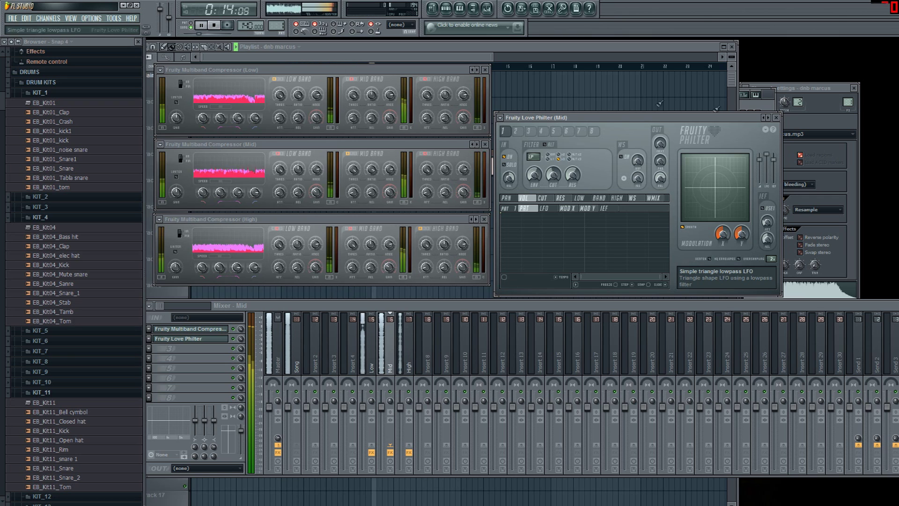
Load the LP into HP with panning preset in the Mid track's Fruity Love Philter during playback
left_click(501, 117)
mouse_move(513, 143)
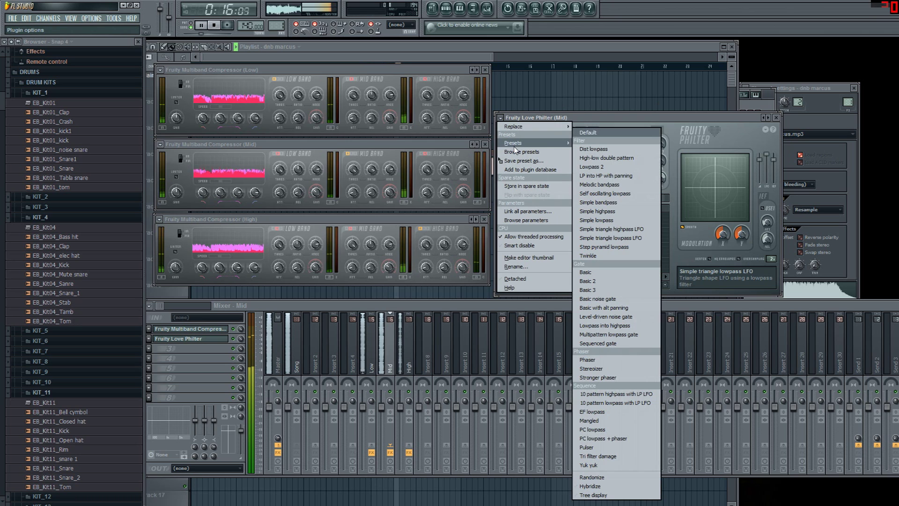
left_click(615, 176)
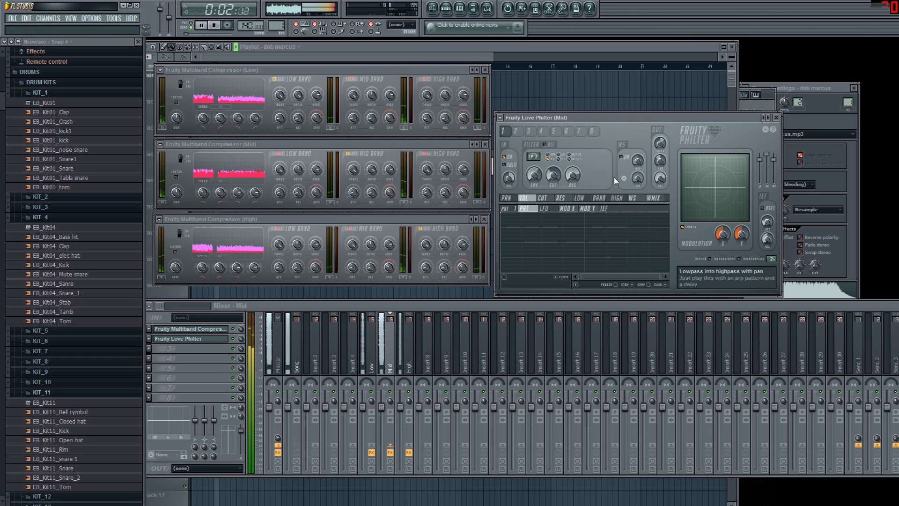
left_click(149, 352)
mouse_move(160, 334)
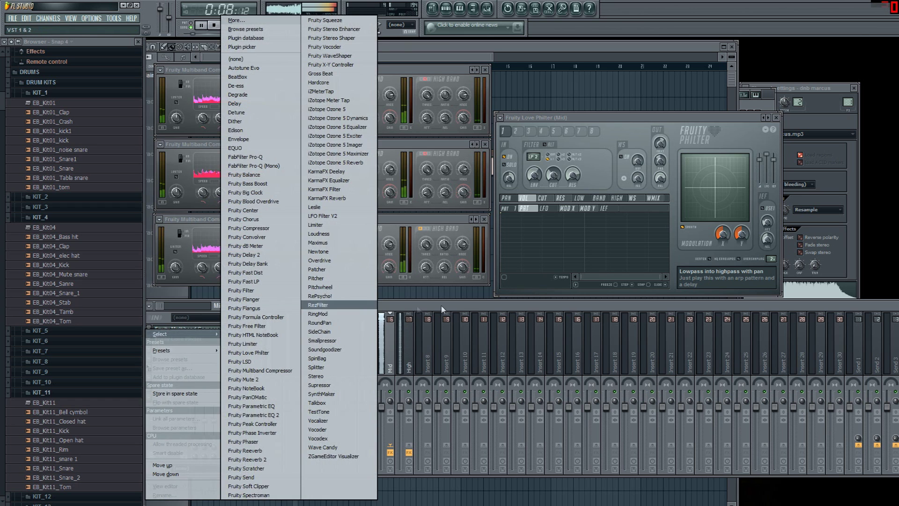
left_click(442, 306)
left_click(150, 351)
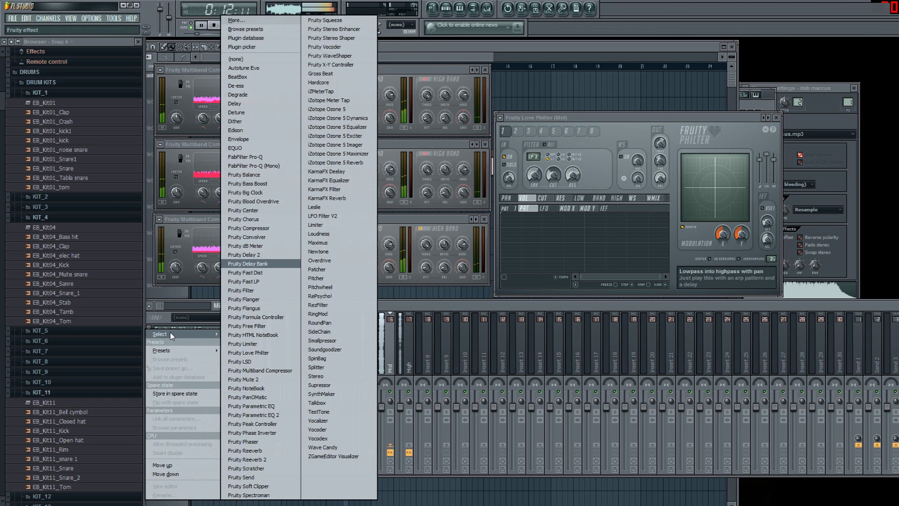
left_click(650, 311)
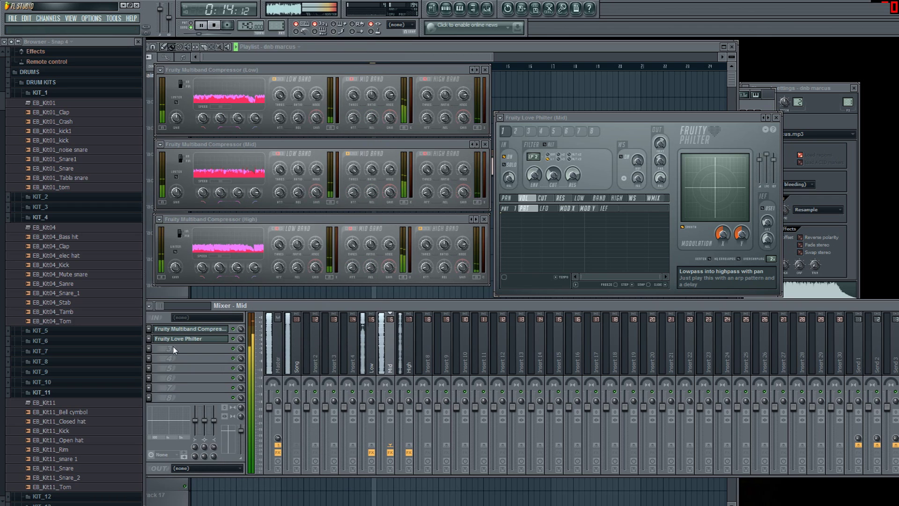
Examine Fruity Love Philter's cutoff envelope and the pattern, LFO, Mod X and Mod Y graphs of its panning
left_click(623, 228)
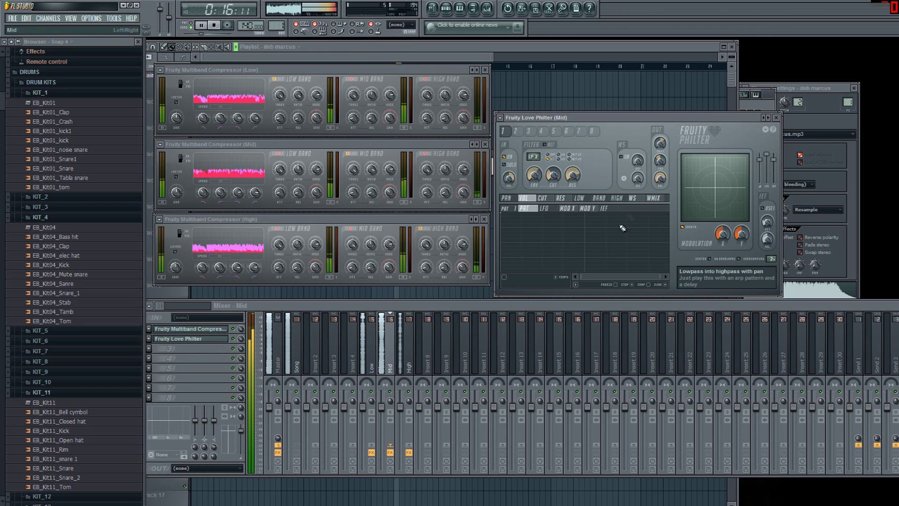
left_click(550, 198)
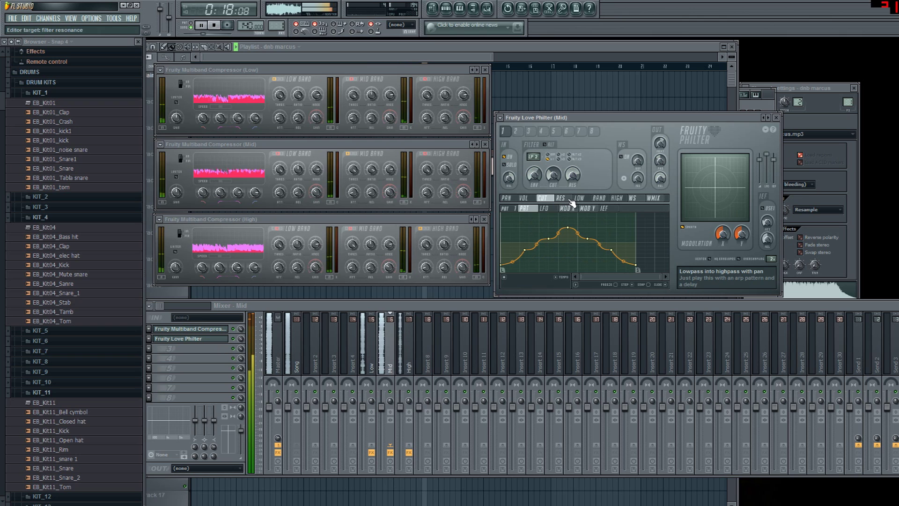
left_click(506, 197)
left_click(568, 209)
left_click(525, 208)
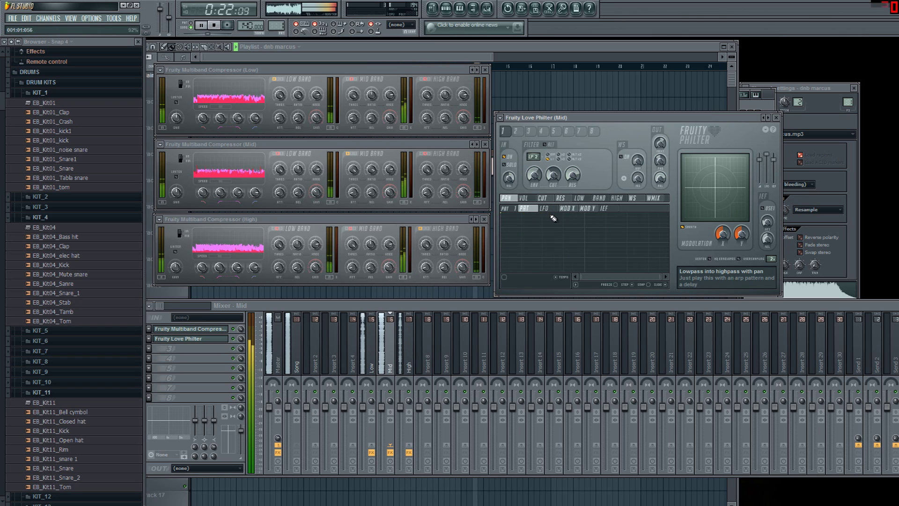
left_click(543, 208)
left_click(567, 209)
left_click(586, 209)
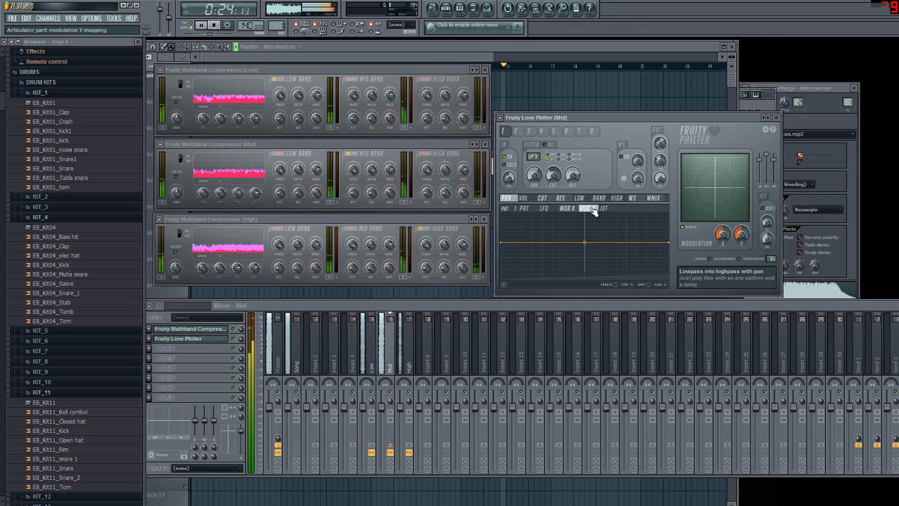
Flatten the filter resonance's Mod Y mapping by lowering its start point and raising its end point
left_click(560, 197)
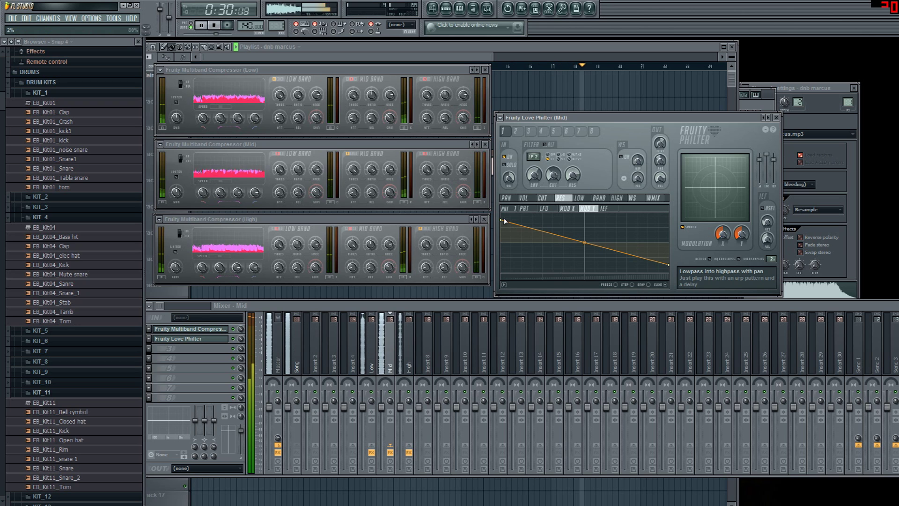
left_click_drag(504, 221, 500, 229)
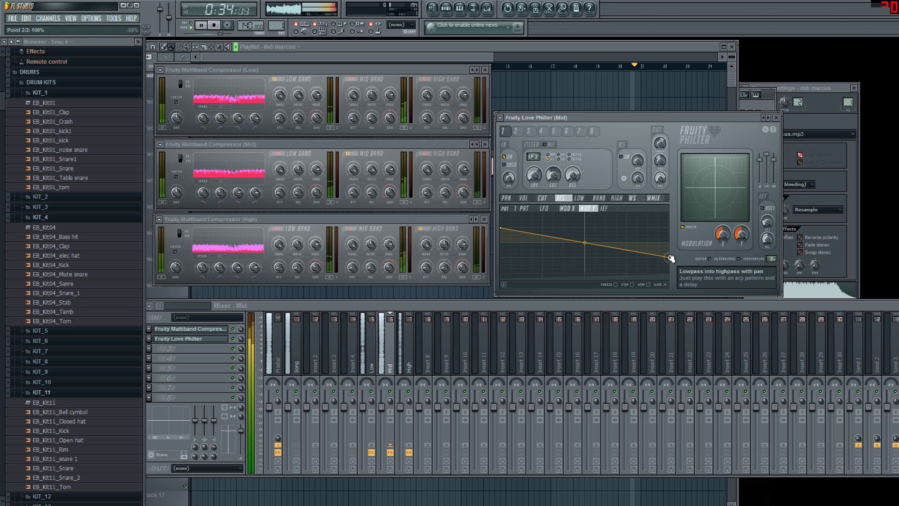
left_click_drag(507, 230, 500, 231)
left_click_drag(671, 258, 673, 253)
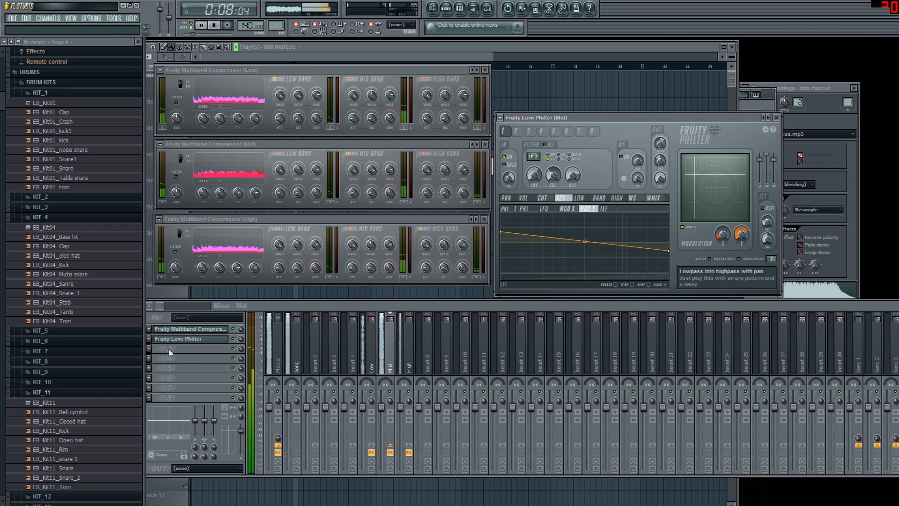
Add Gross Beat to the Mid track's third effect slot, set its volume pattern to 2 Beat Gate, and stop playback
left_click(154, 350)
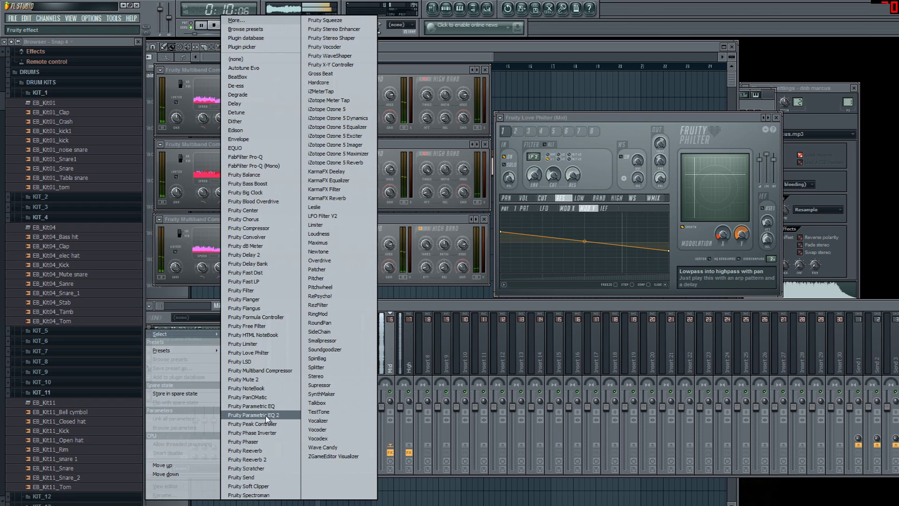
left_click(341, 77)
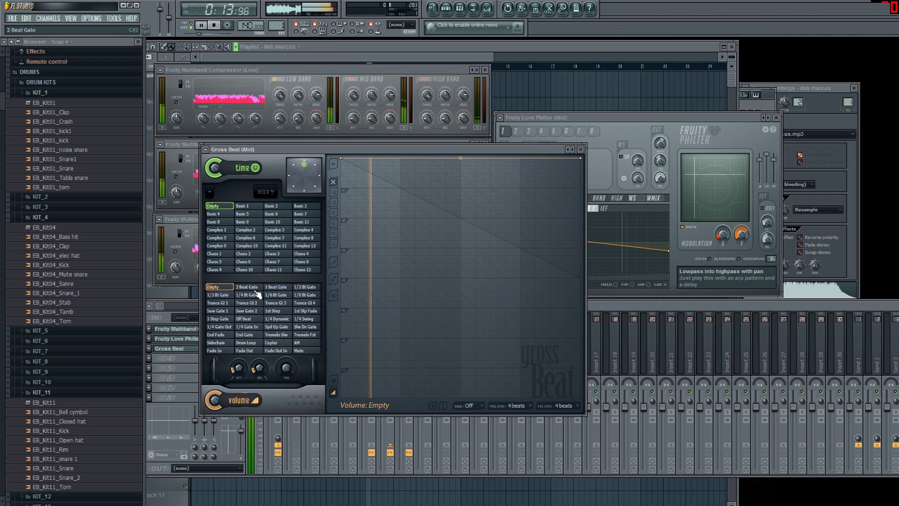
left_click(305, 286)
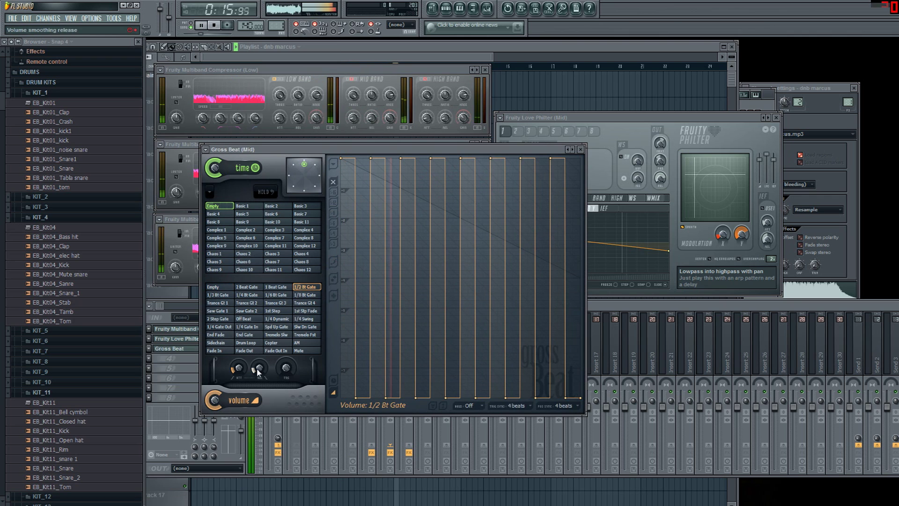
left_click(243, 287)
key("space")
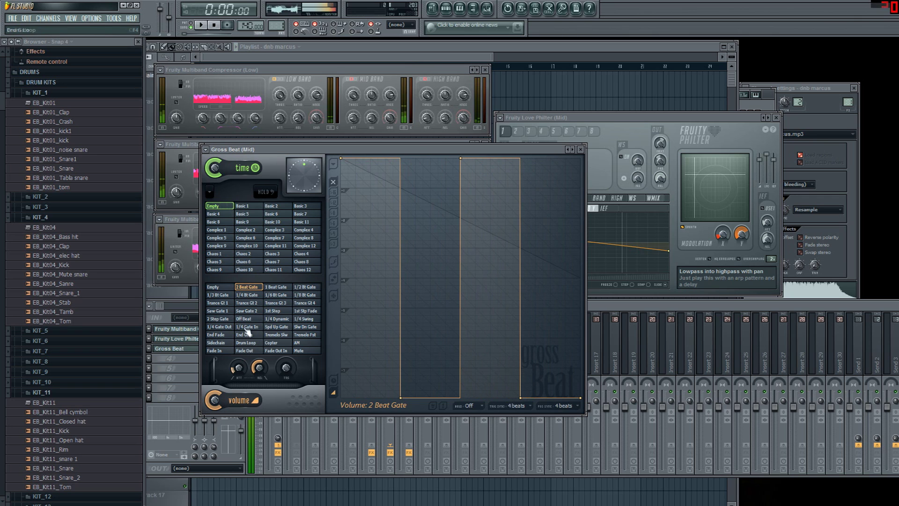
Audition Gross Beat's Off Beat volume pattern, switch to the Sidechain pattern, and restart playback
left_click(244, 319)
key("space")
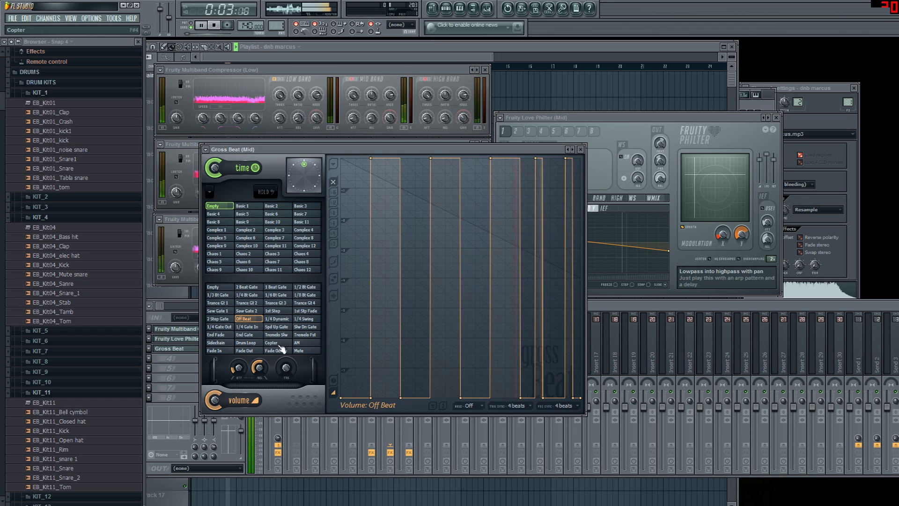
key("space")
left_click(219, 343)
key("space")
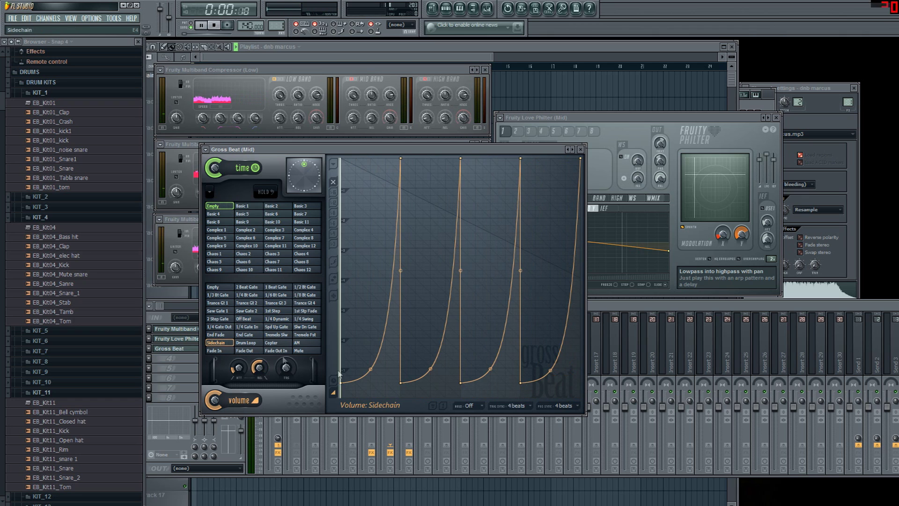
Raise the four low points of Gross Beat's Sidechain volume curve slightly above their preset level
mouse_move(343, 382)
left_mouse_down()
mouse_move(337, 353)
mouse_move(341, 369)
left_mouse_up()
left_click_drag(404, 379, 392, 370)
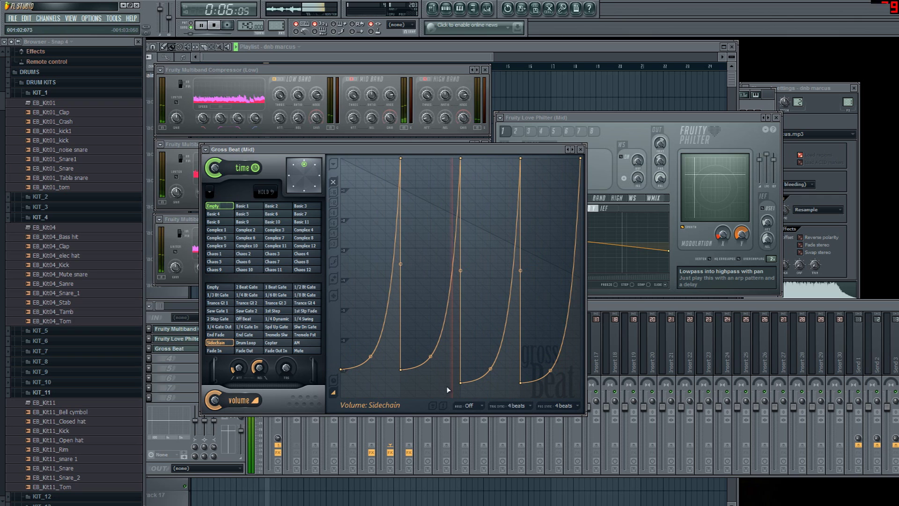
left_click_drag(461, 382, 462, 367)
left_click_drag(522, 382, 521, 369)
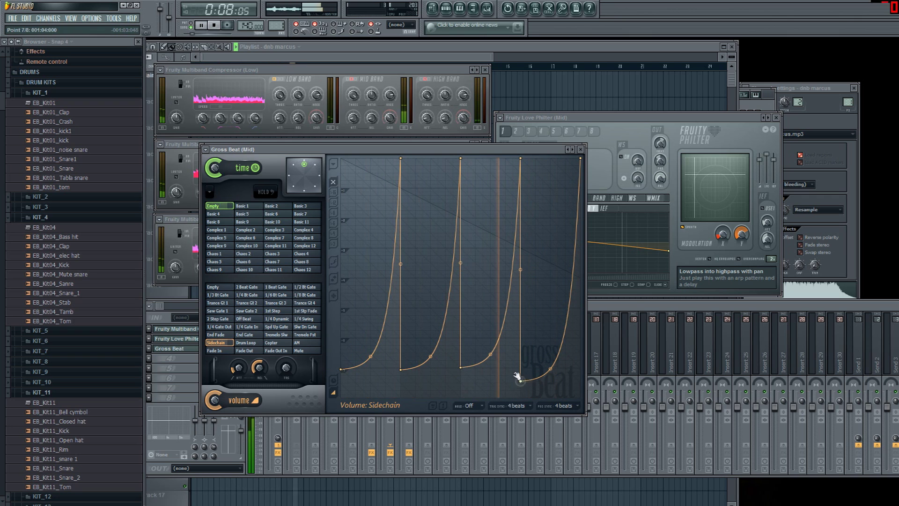
Straighten the four rising segments of the Sidechain volume curve by raising their tension points to about mid-height
left_click_drag(371, 356, 370, 308)
left_click_drag(431, 356, 436, 315)
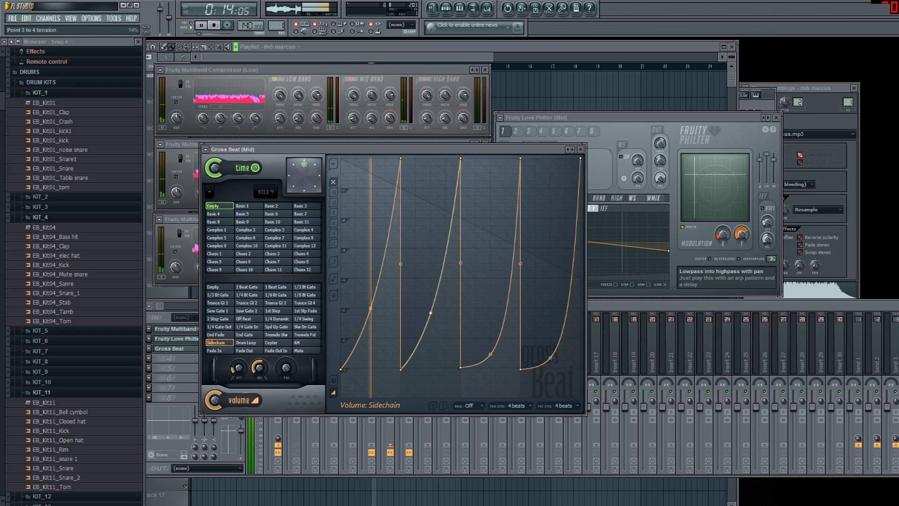
left_click_drag(490, 352, 490, 307)
left_click_drag(549, 356, 550, 305)
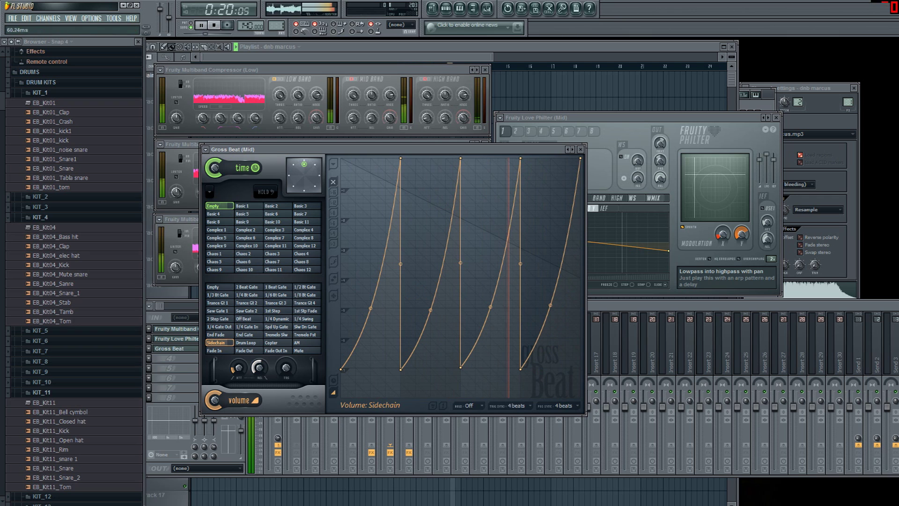
Turn up the third smoothing knob of Gross Beat's volume envelope and lift the four low points of the Sidechain curve further
mouse_move(286, 368)
left_mouse_down()
mouse_move(286, 384)
mouse_move(286, 353)
left_mouse_up()
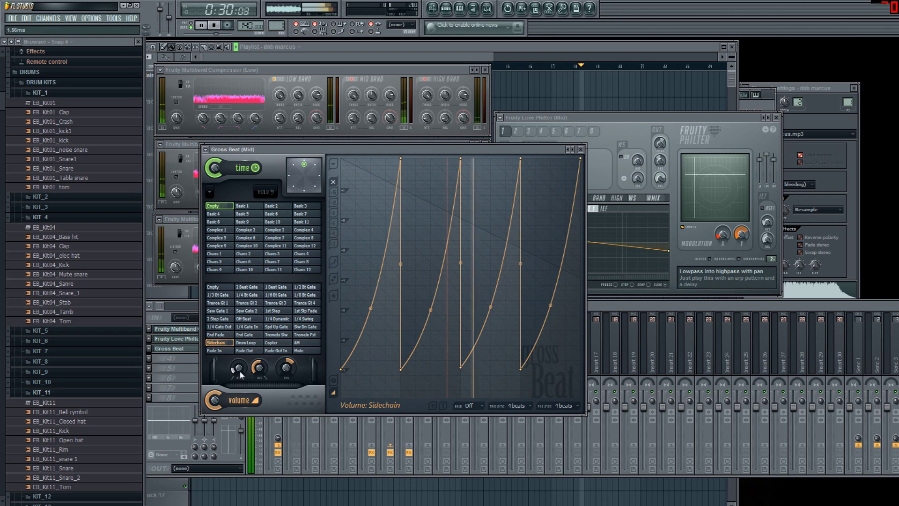
left_click_drag(259, 369, 259, 370)
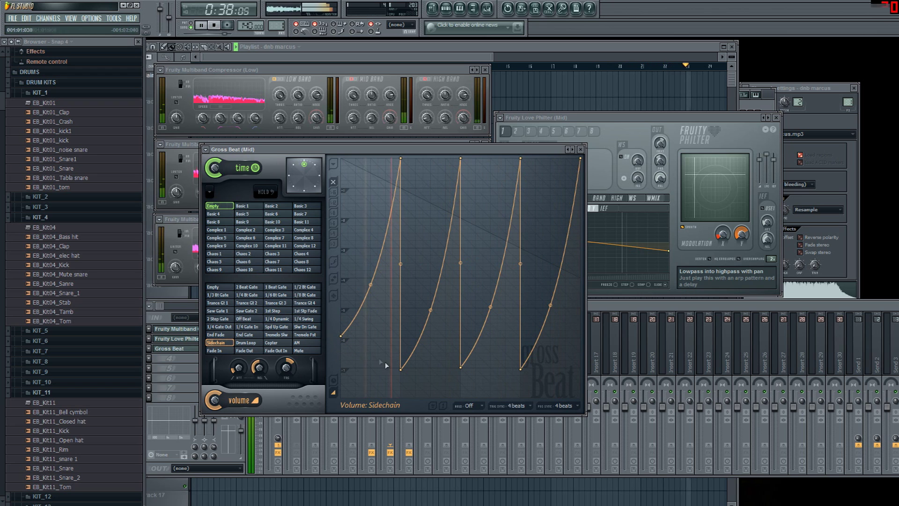
left_click_drag(400, 368, 373, 340)
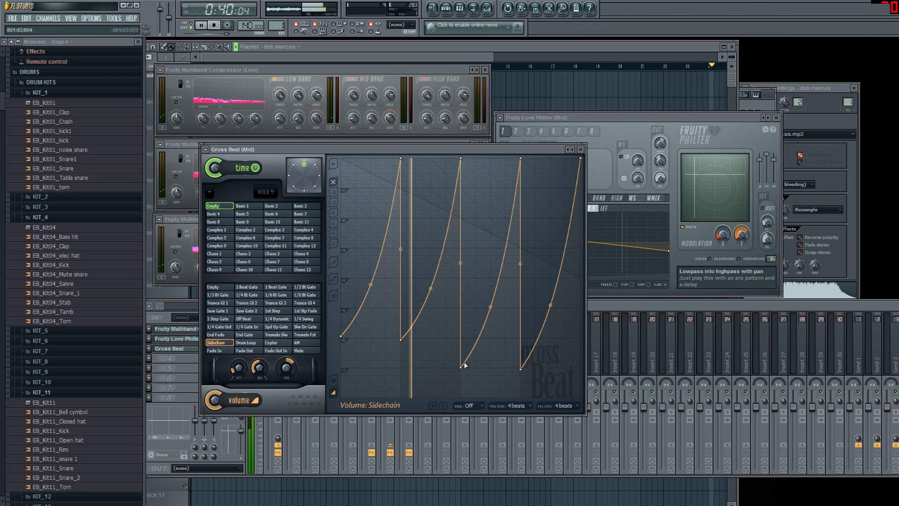
left_click_drag(460, 367, 451, 340)
left_click_drag(520, 367, 478, 342)
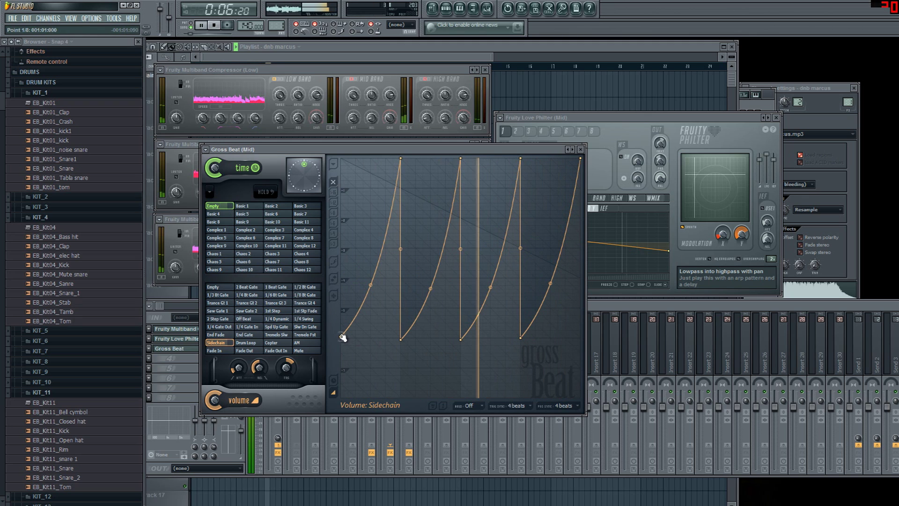
Bring the mixer to the front, close the Gross Beat window, and reposition the mixer below the compressors
left_click(589, 307)
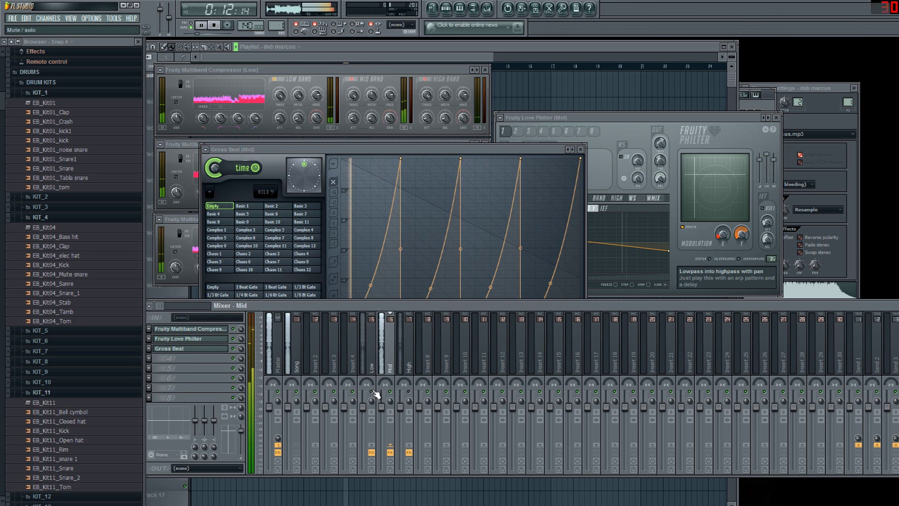
left_click_drag(388, 305, 397, 372)
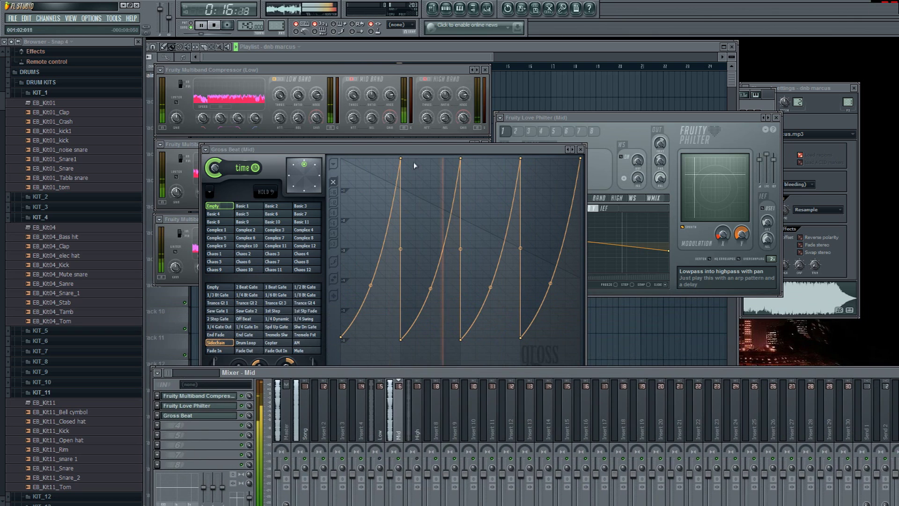
left_click(580, 149)
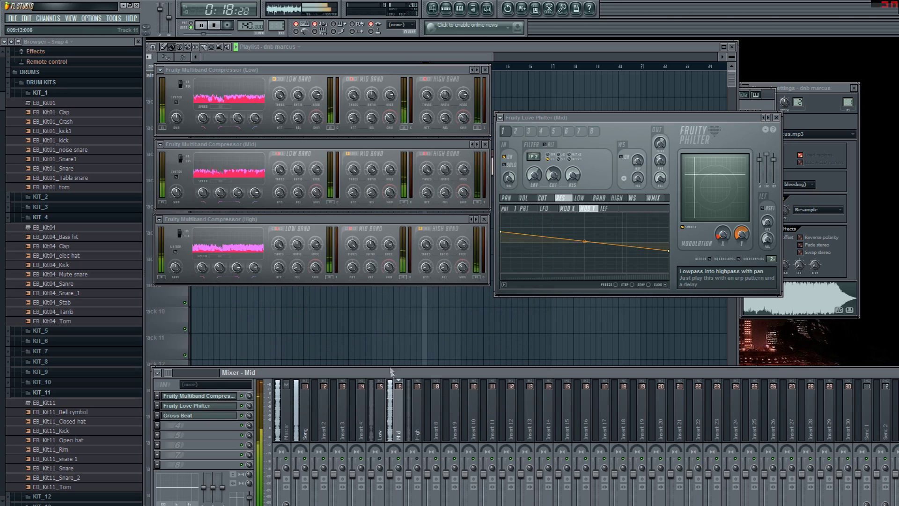
left_click_drag(390, 384, 396, 289)
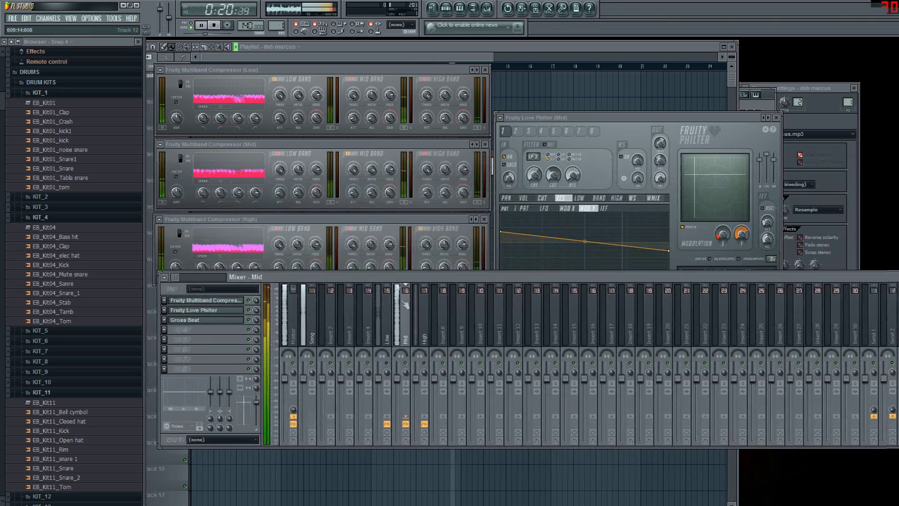
Select the Low mixer track and adjust the crossover frequency knobs of the Mid and Low multiband compressors
left_click(391, 366)
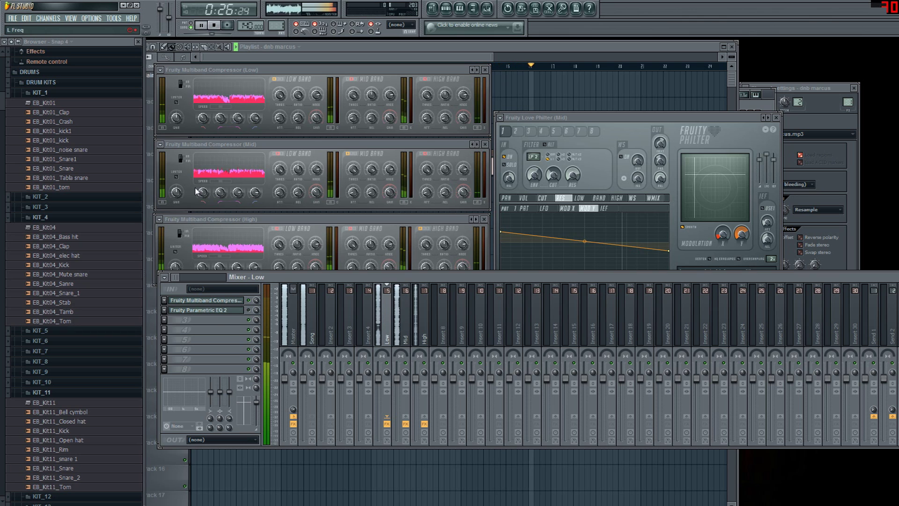
left_click_drag(220, 194, 220, 189)
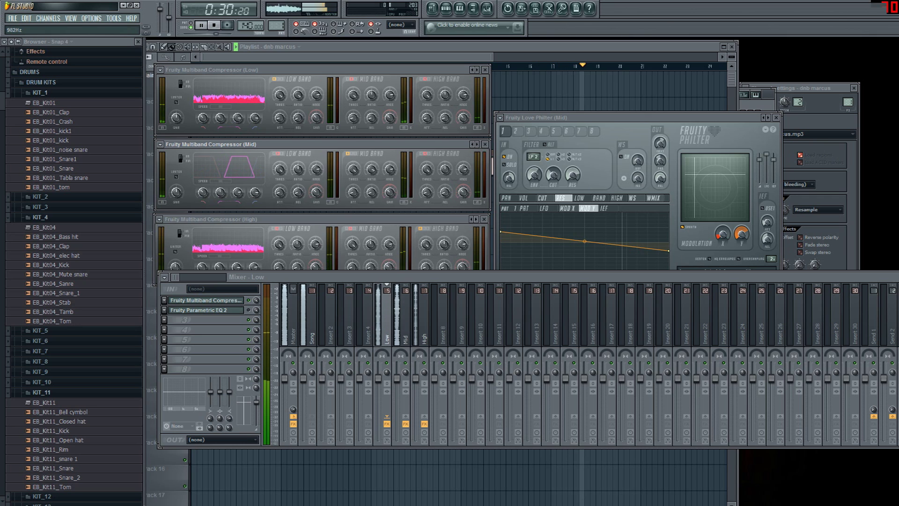
left_click_drag(220, 117, 220, 105)
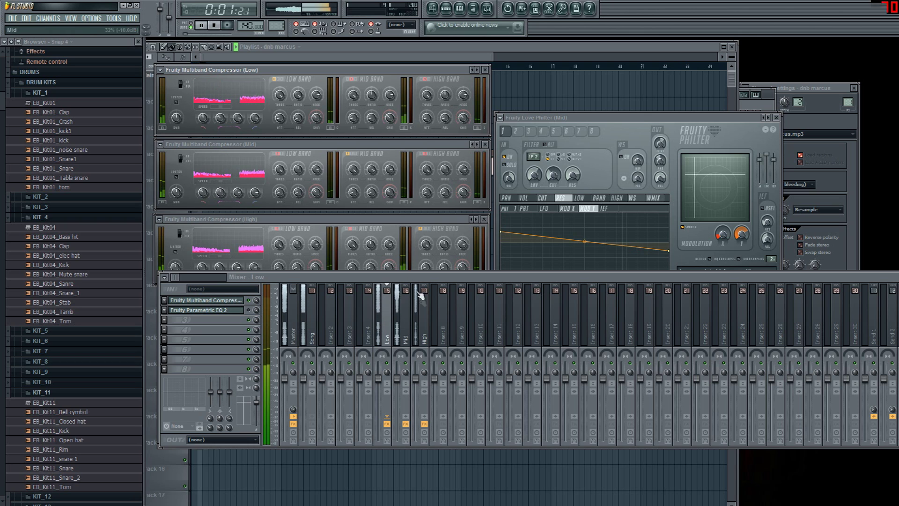
Mute the Mid track and add another Fruity Parametric EQ 2 to the Low track's third effect slot
left_click(405, 363)
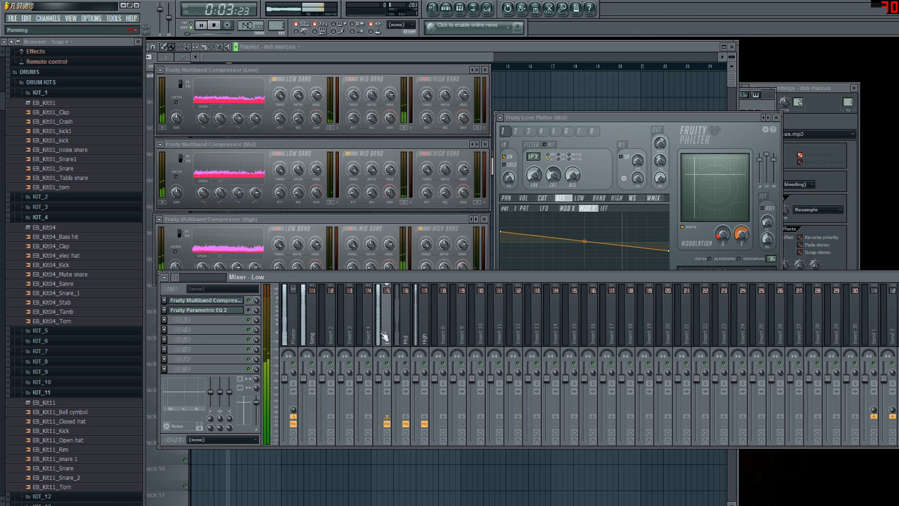
left_click(168, 322)
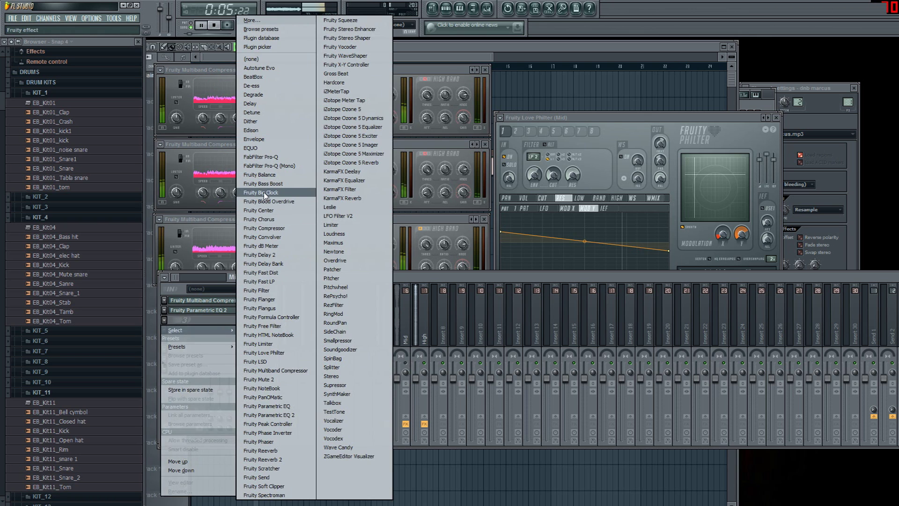
left_click(268, 415)
Boost band 4 of the Low track's new equalizer by about 13.6 dB at 32 Hz, and close its window
left_click_drag(305, 219, 323, 185)
left_click_drag(447, 281, 448, 299)
left_click_drag(323, 185, 227, 186)
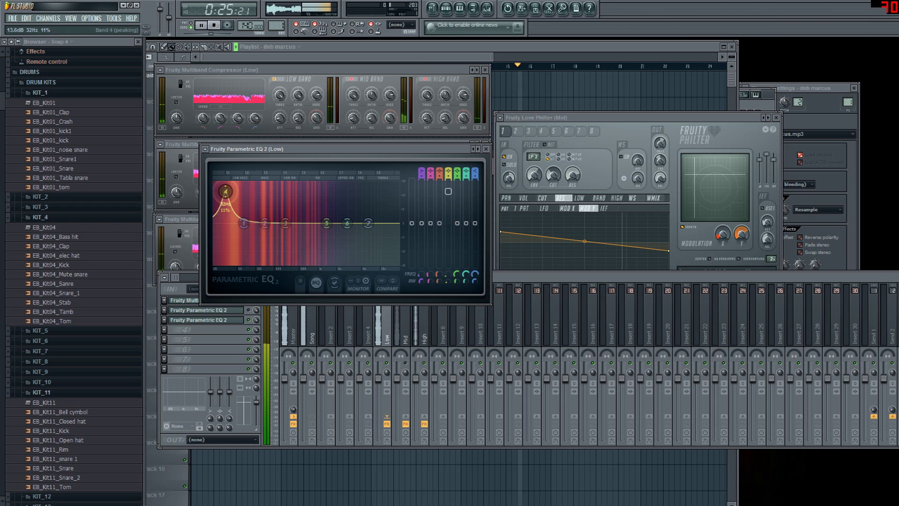
left_click_drag(308, 210, 394, 195)
right_click(394, 195)
left_click(396, 205)
left_click(485, 149)
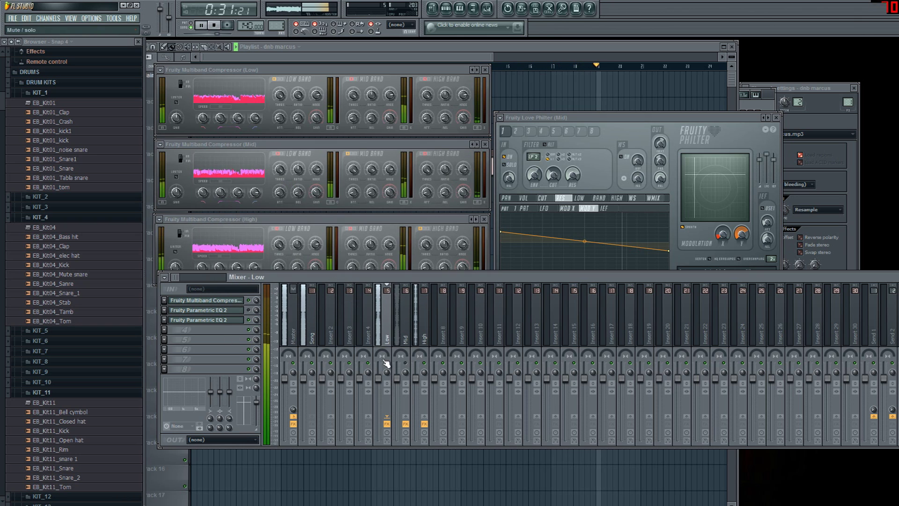
Reposition the mixer and remove both Fruity Parametric EQ 2 effects from the Low track's second and third slots
left_click_drag(381, 278, 364, 293)
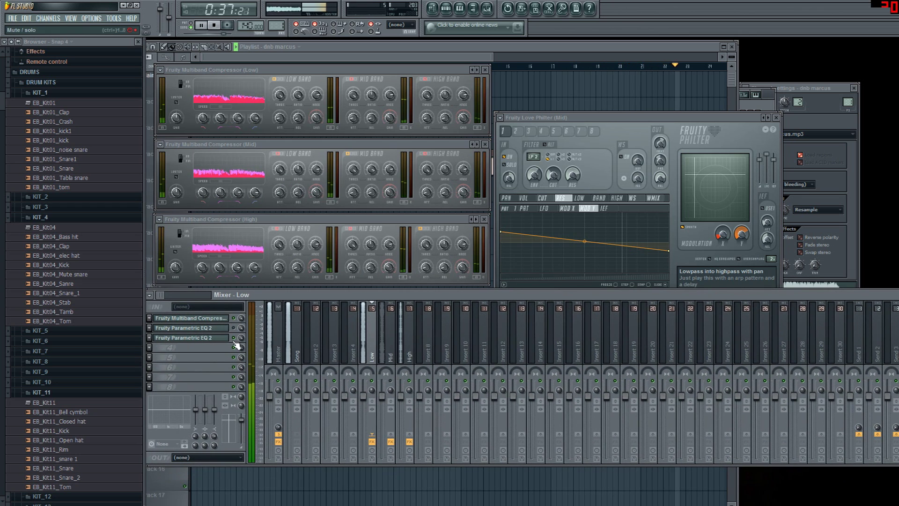
left_click(149, 338)
mouse_move(178, 319)
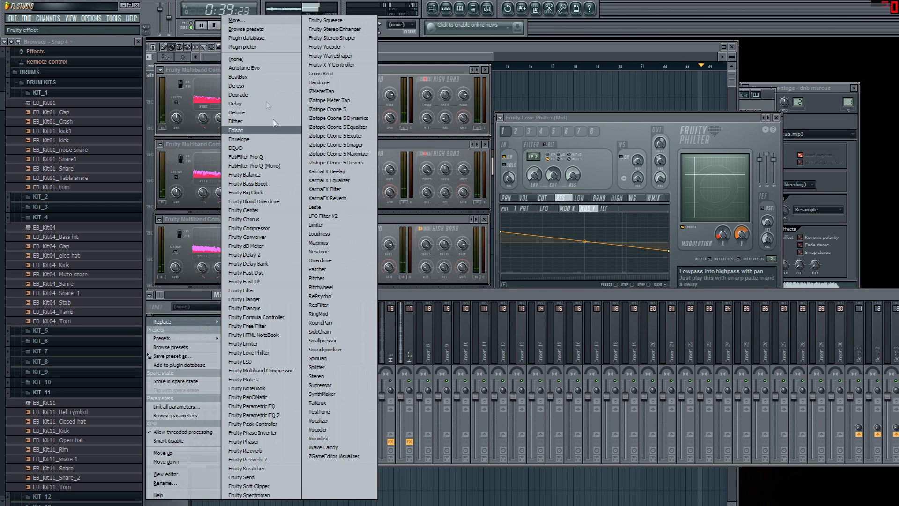
left_click(244, 21)
left_click(149, 328)
mouse_move(164, 322)
left_click(236, 59)
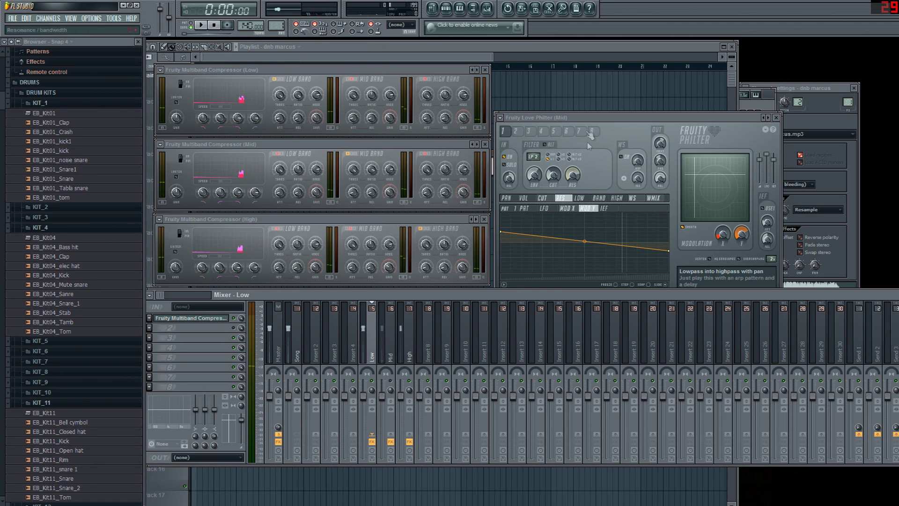
Select the High track during playback, check its multiband compressor's high crossover frequency, and stop playback
left_click(576, 124)
left_click(396, 385)
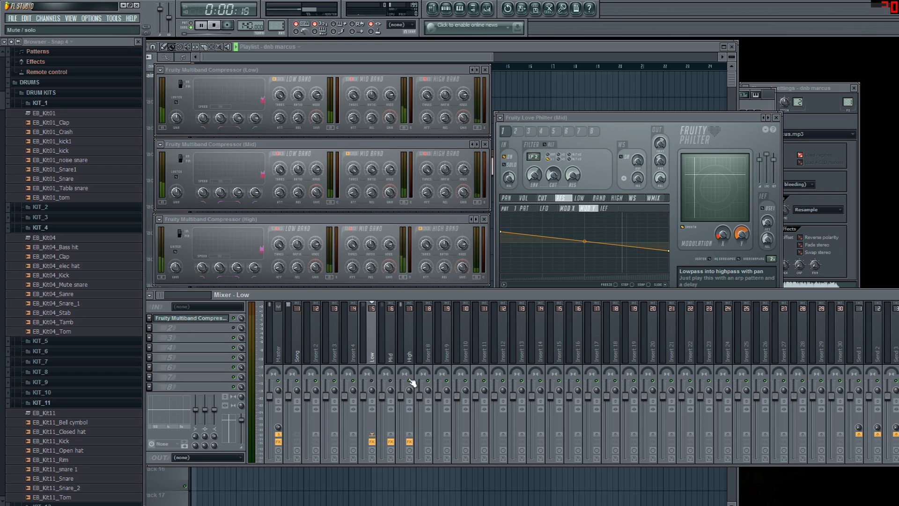
left_click(408, 352)
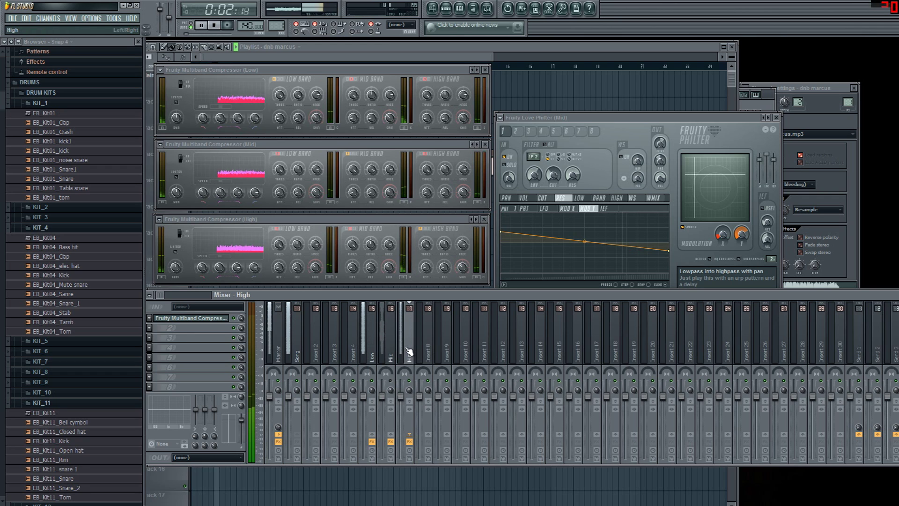
left_click(248, 245)
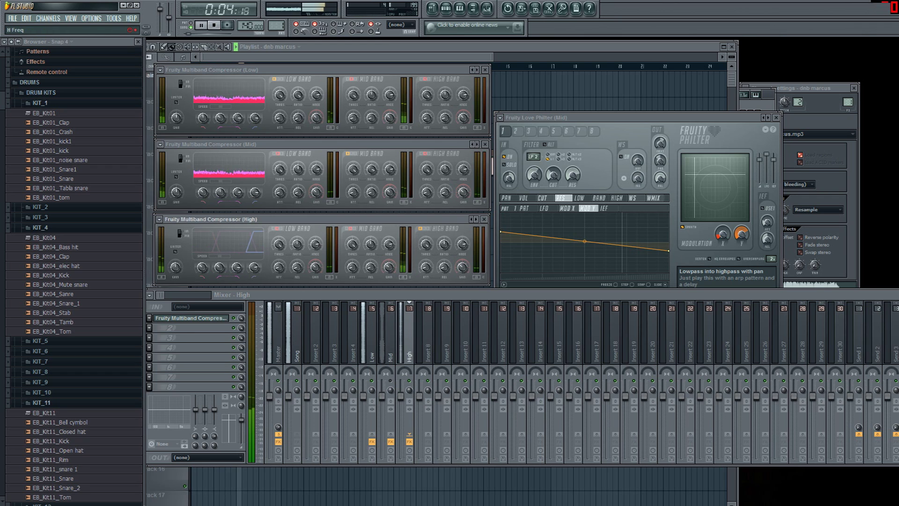
left_click(254, 270)
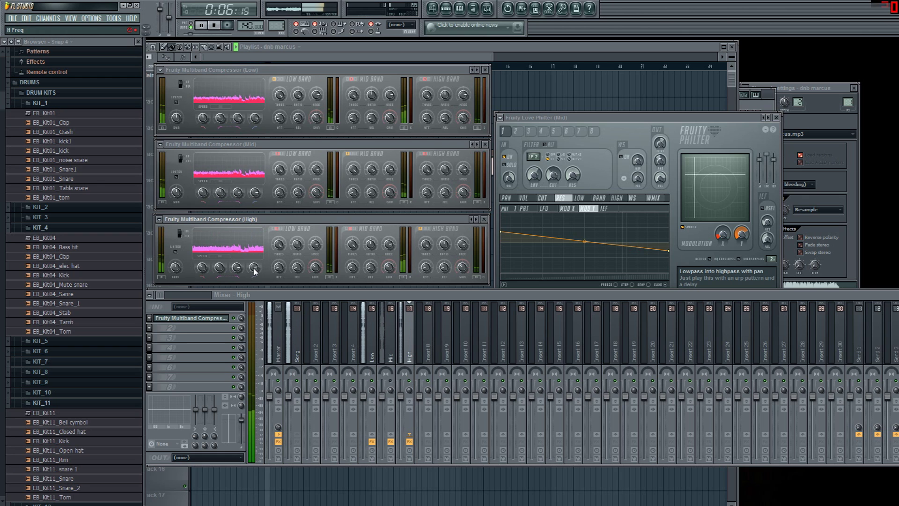
key("space")
Add Fruity Phaser to the High track's second effect slot, set its number of stages to 3 during playback, and close it
left_click(150, 318)
mouse_move(185, 335)
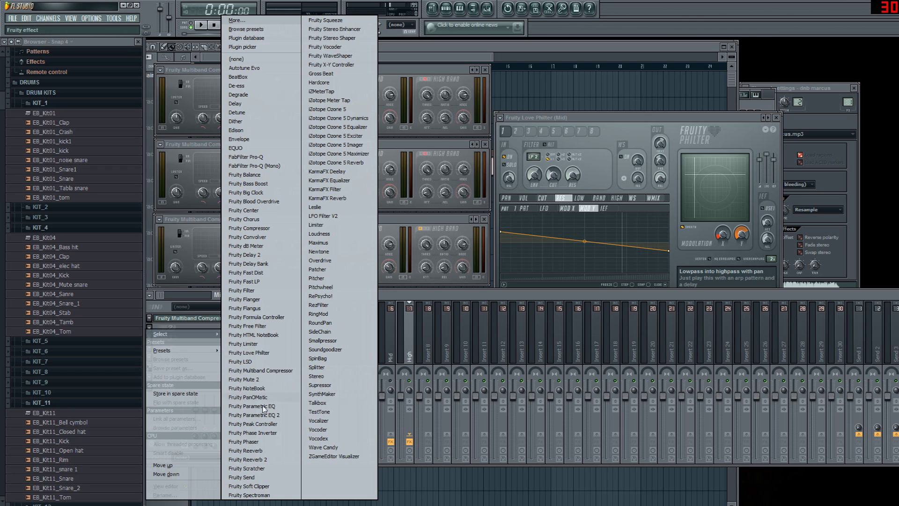
left_click(248, 441)
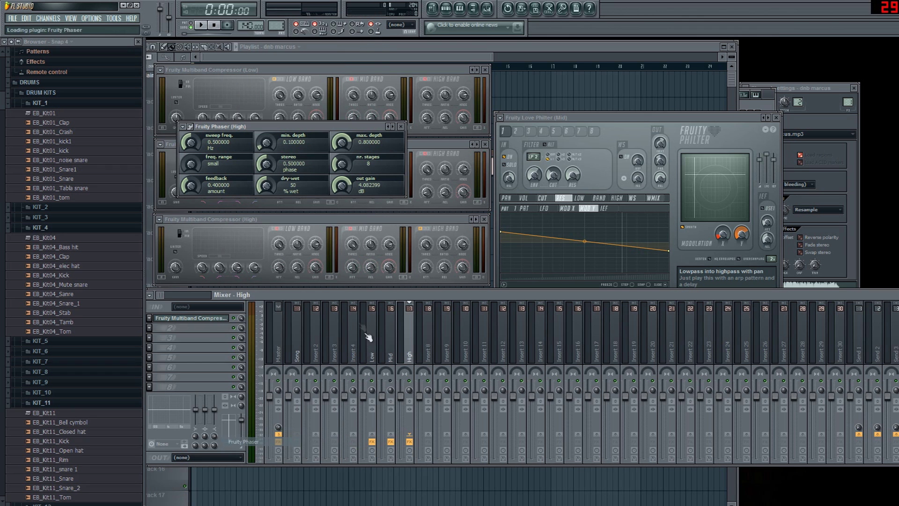
key("space")
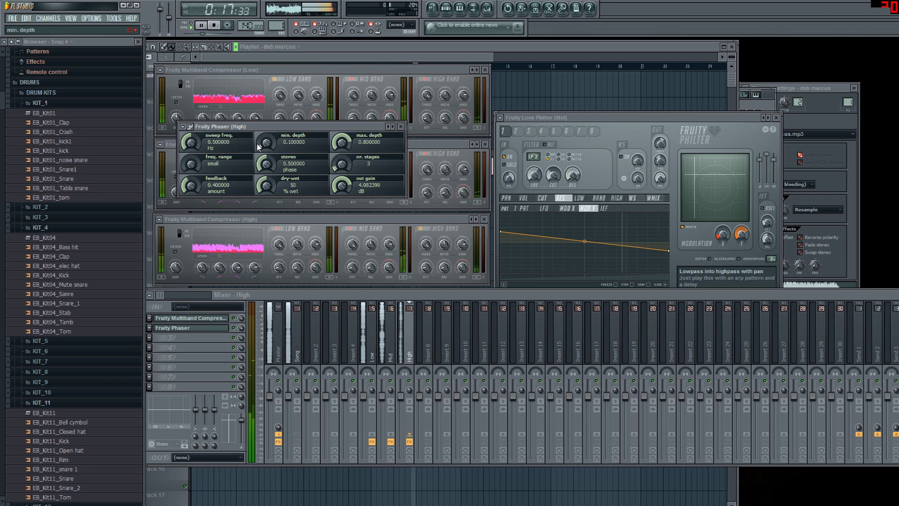
left_click(401, 127)
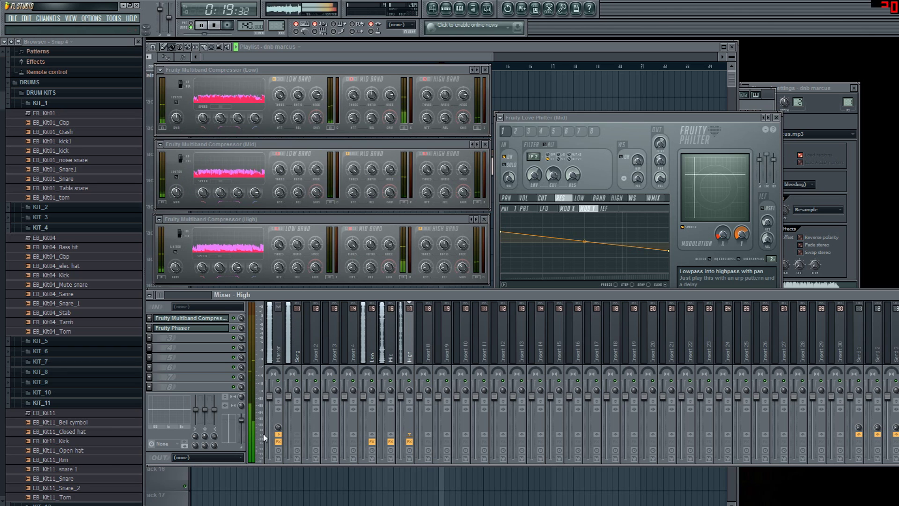
Load the Simple triangle highpass LFO preset in the Mid track's Fruity Love Philter and close that track's multiband compressor window
left_click(386, 340)
left_click(180, 328)
left_click(191, 318)
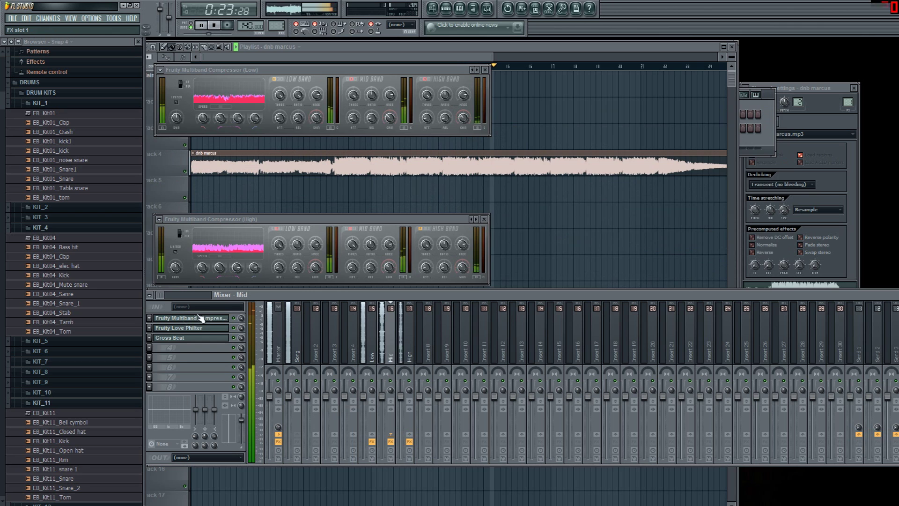
left_click(184, 327)
left_click(500, 117)
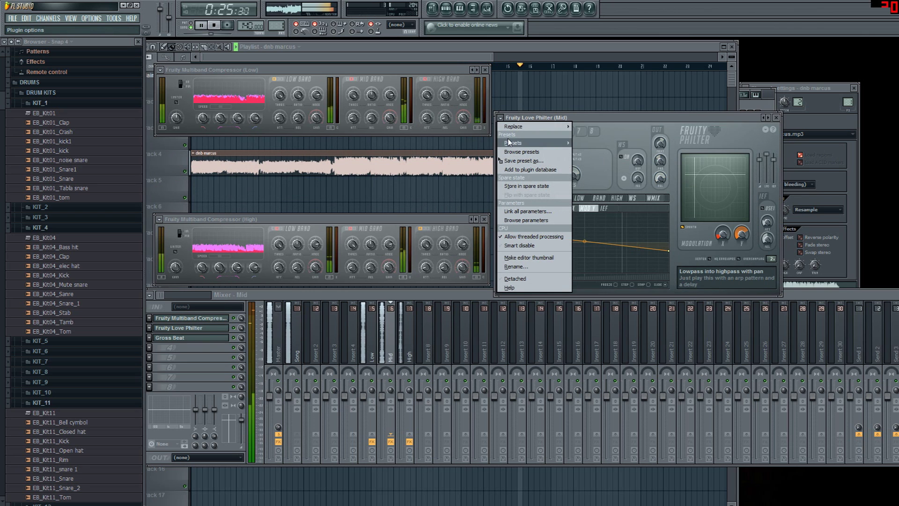
mouse_move(515, 143)
left_click(619, 229)
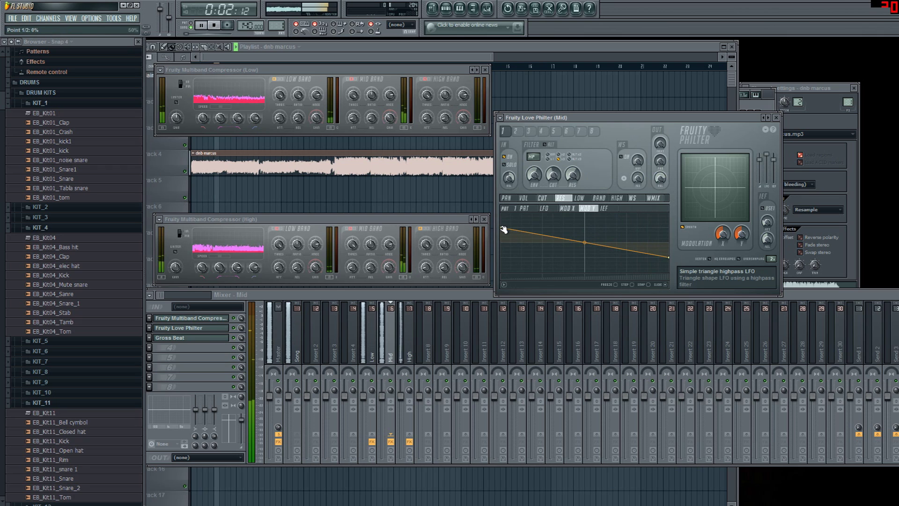
Select the High track, stop playback, and close the multiband compressor windows of the Low and High tracks
left_click(404, 334)
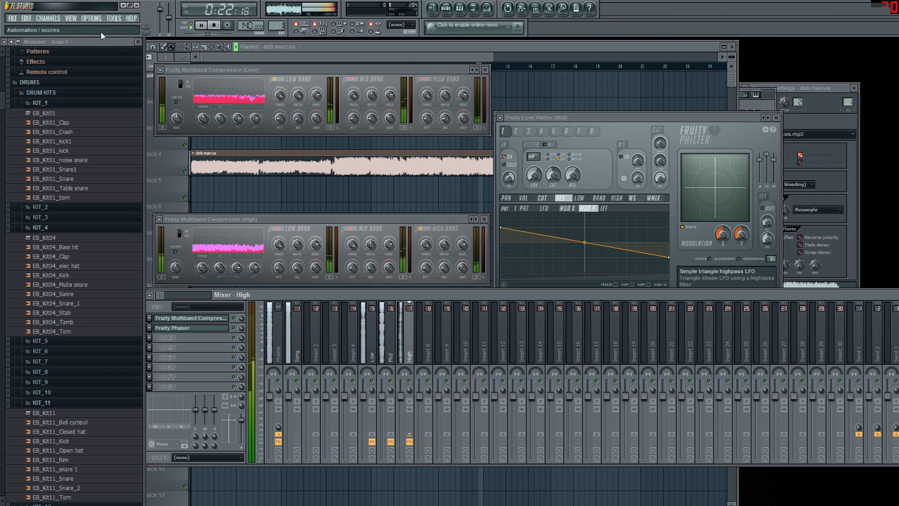
key("space")
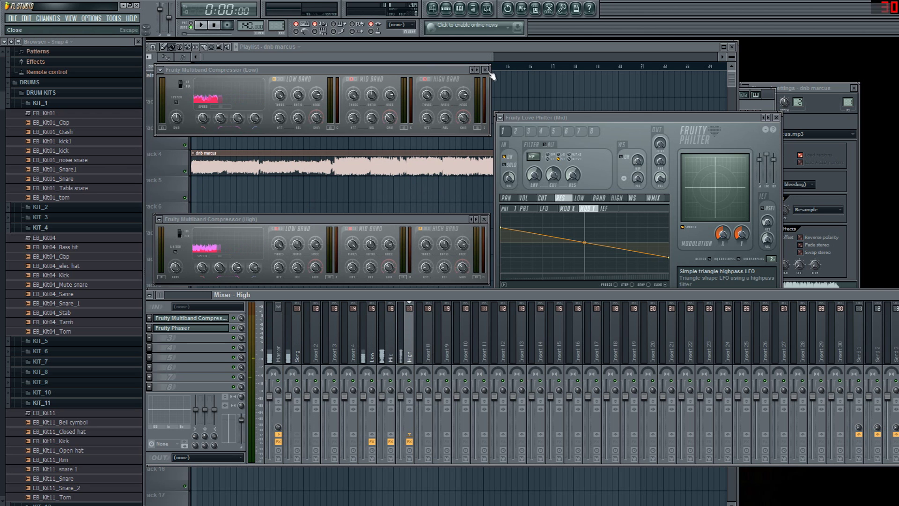
left_click(486, 70)
left_click(485, 219)
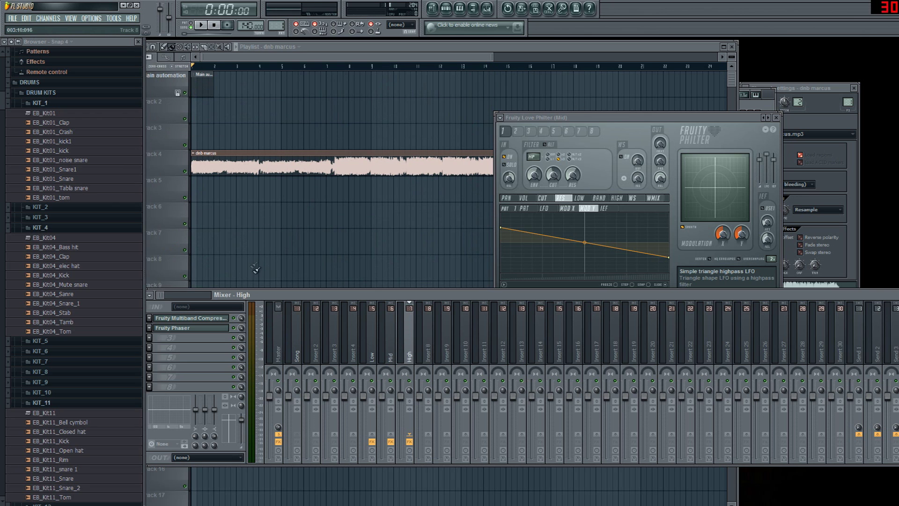
Close the Mid track's Fruity Love Philter window and reposition the mixer over the lower part of the playlist
left_click_drag(302, 294, 308, 334)
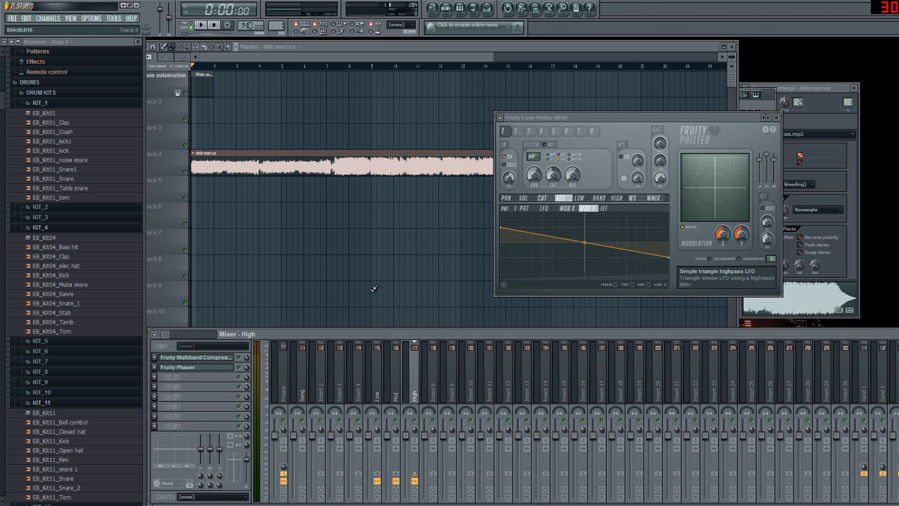
left_click(777, 118)
left_click_drag(649, 338, 657, 316)
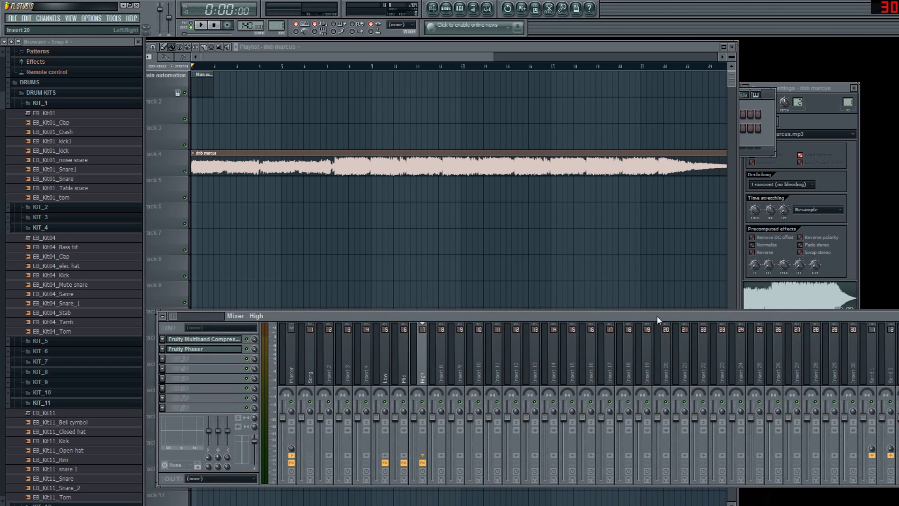
left_click_drag(323, 317, 317, 335)
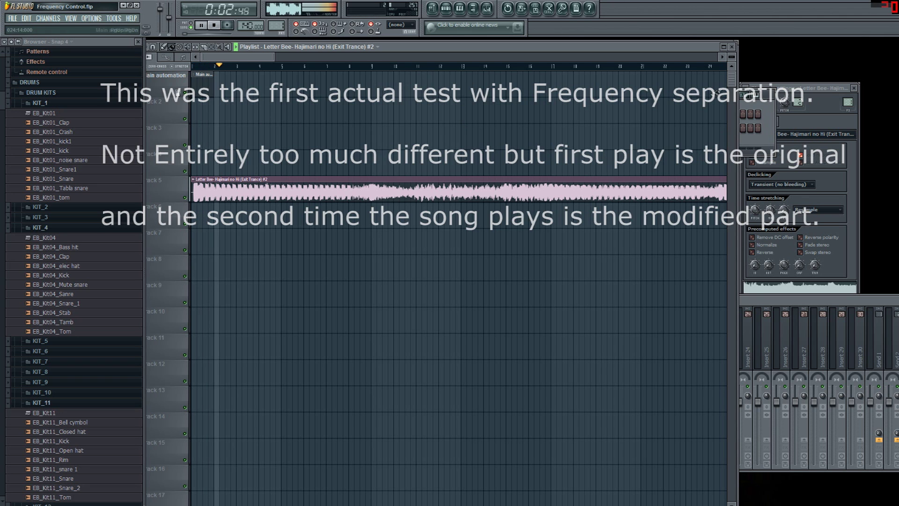
Stop playback of the Letter Bee song and replay it with the mixer brought forward and repositioned over the lower playlist tracks
left_click_drag(258, 58, 92, 80)
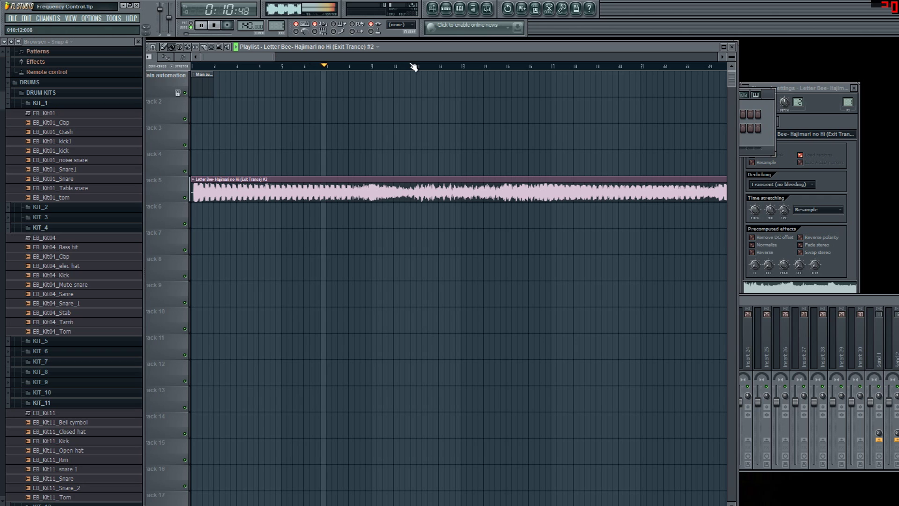
key("space")
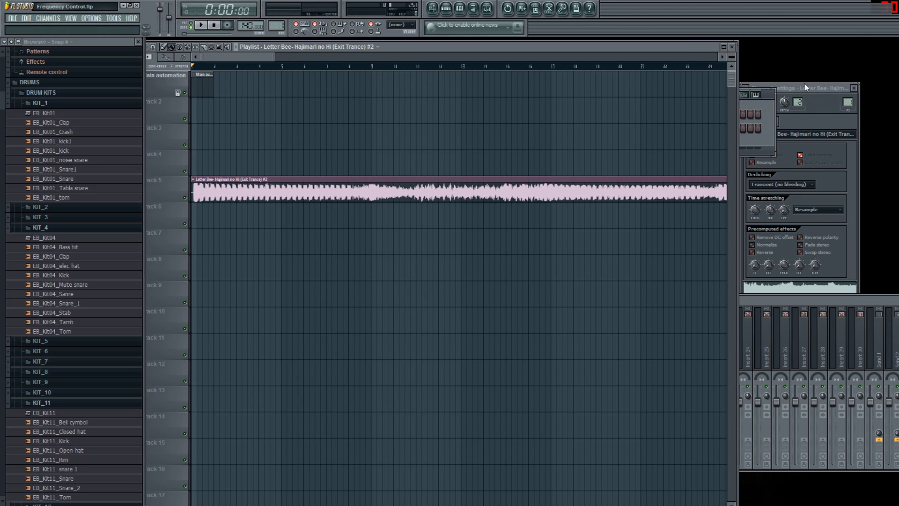
left_click(837, 313)
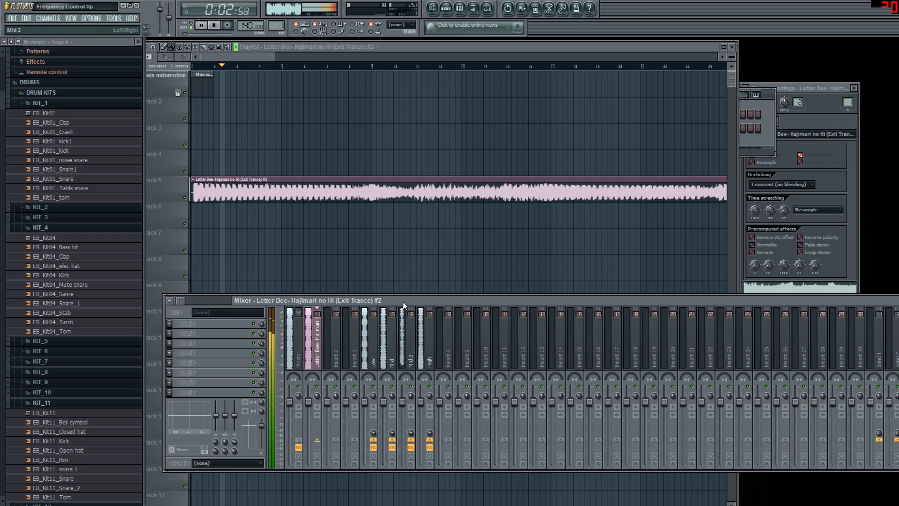
left_click_drag(405, 303, 411, 219)
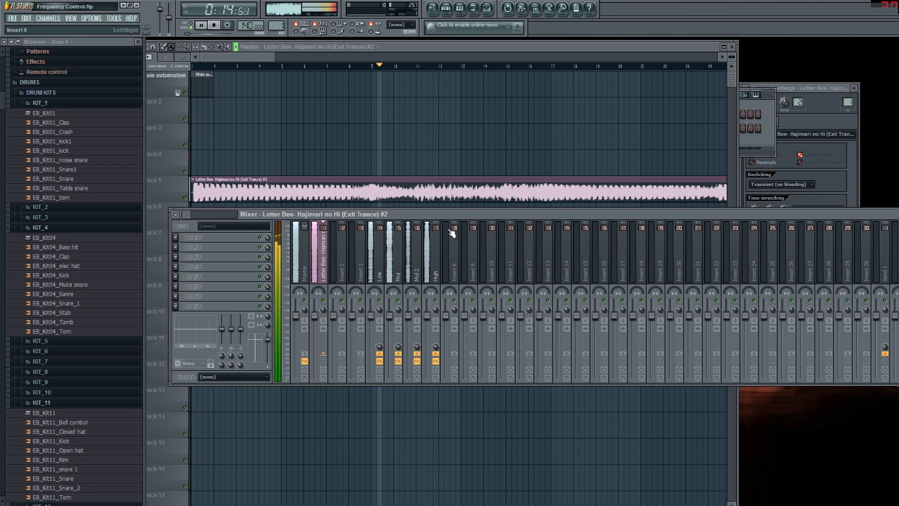
left_click_drag(429, 216, 441, 310)
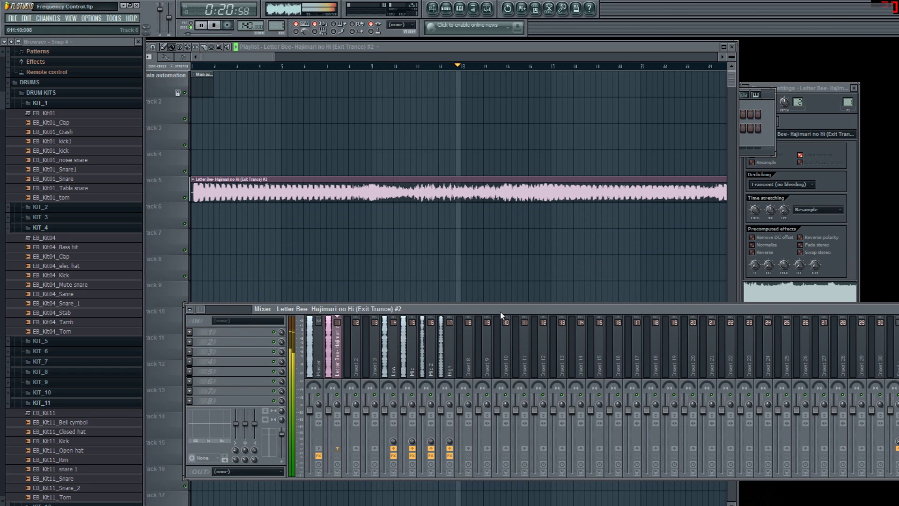
mouse_move(496, 309)
left_mouse_down()
mouse_move(493, 345)
mouse_move(488, 323)
left_mouse_up()
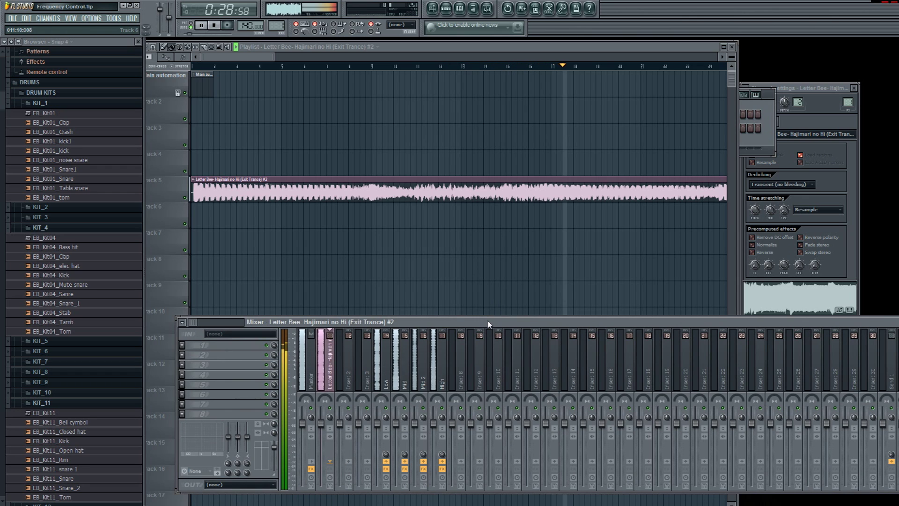
left_click_drag(488, 321, 487, 314)
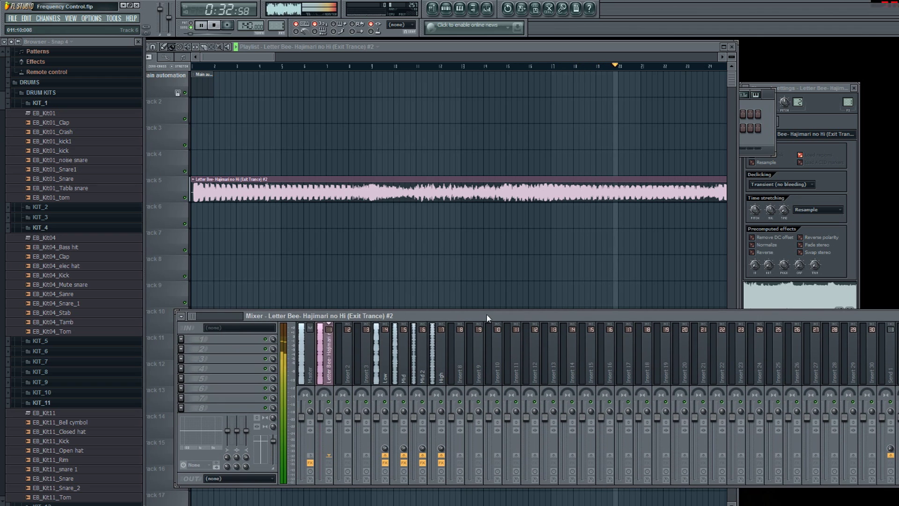